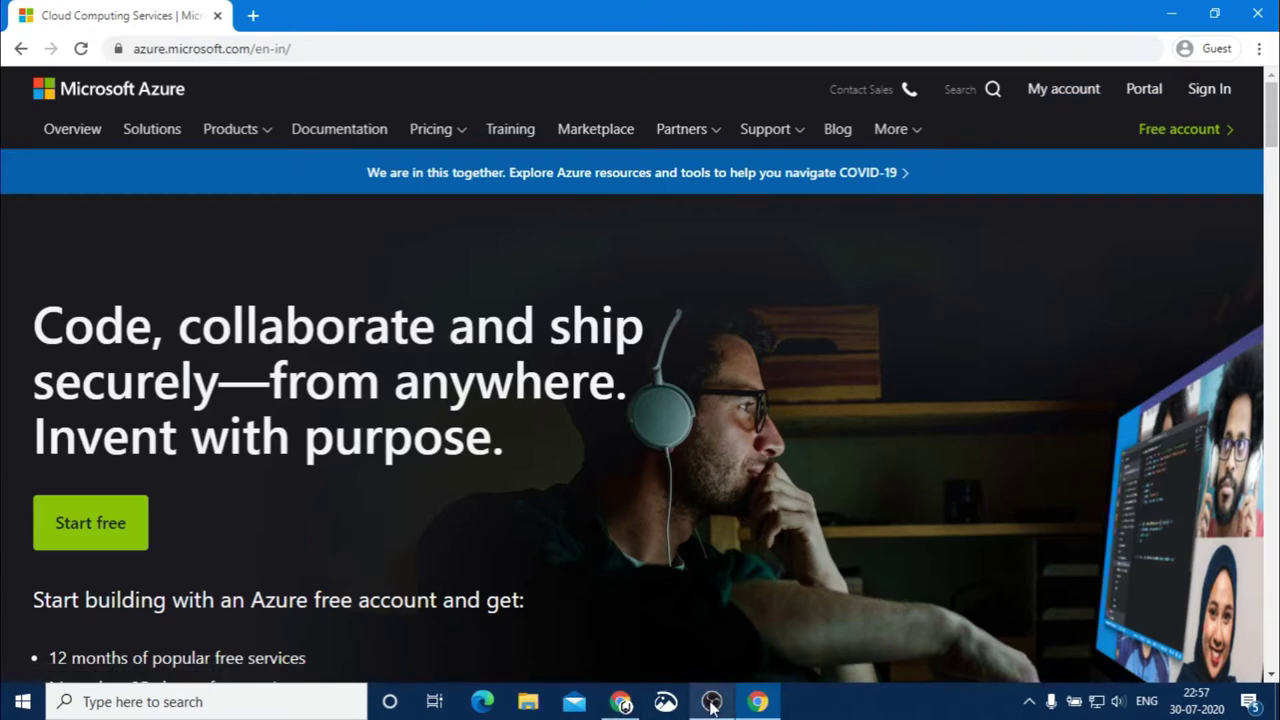
Bring the other Chrome window, with the Hive Store Azure account page, to the front
click(621, 702)
Highlight the 13,000 INR credit and the ₹450.00 price, then minimize the Hive Store window
click(303, 12)
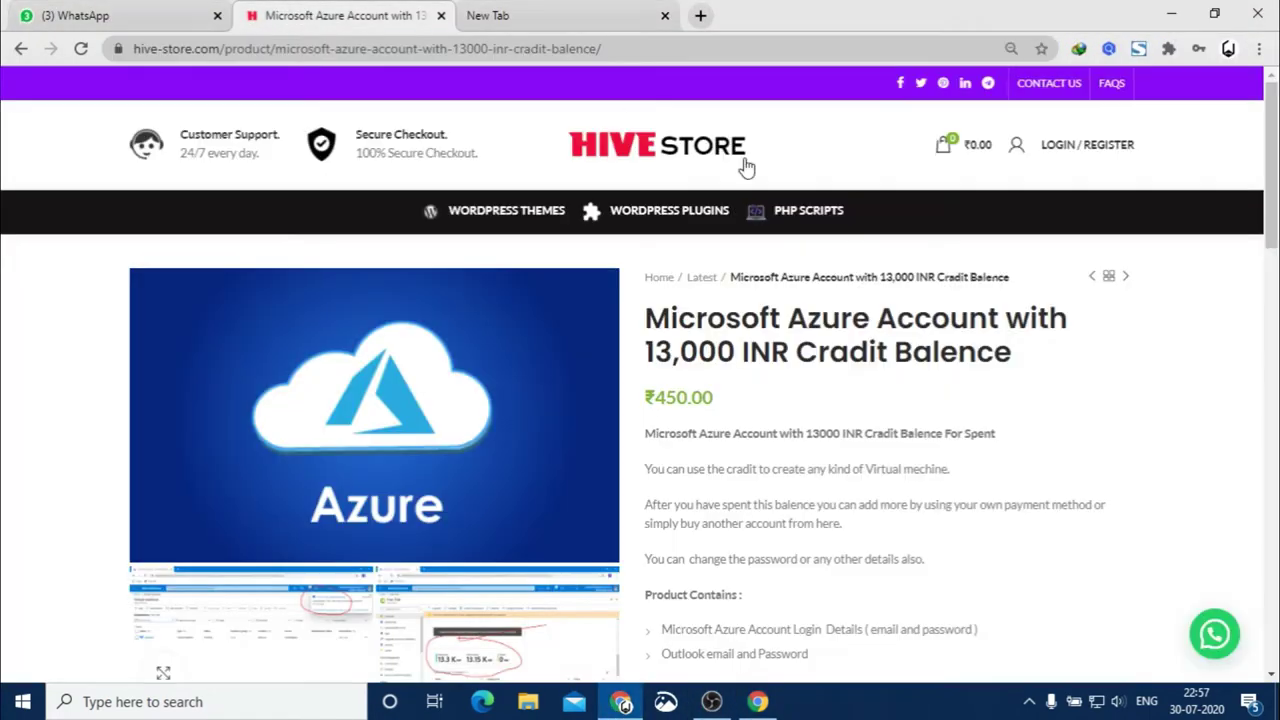
drag(658, 345, 788, 340)
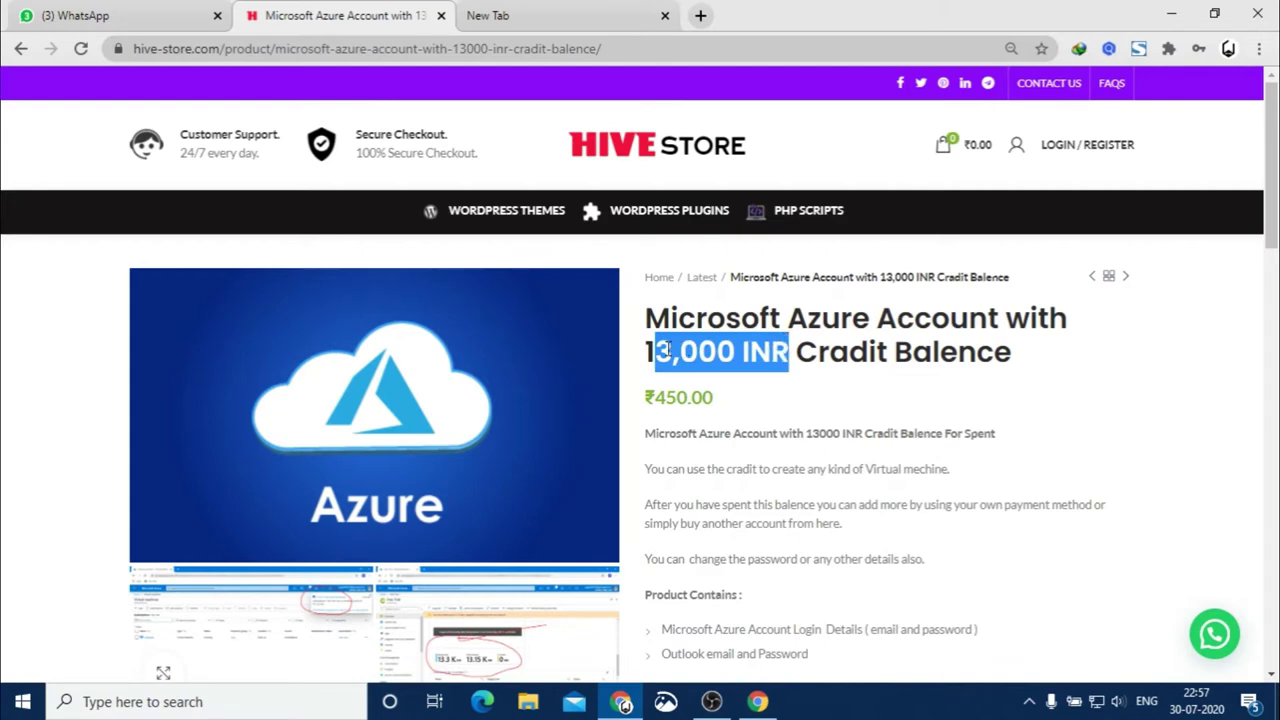
drag(648, 350, 787, 350)
drag(720, 403, 654, 397)
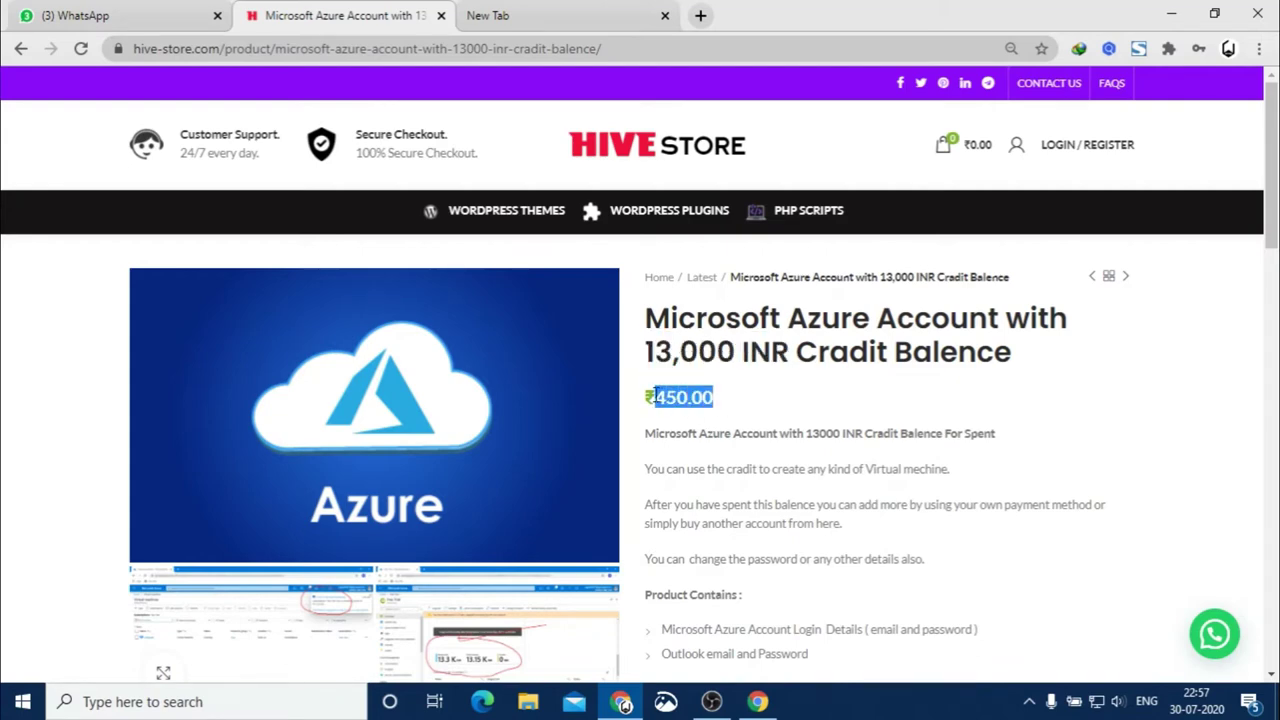
click(738, 397)
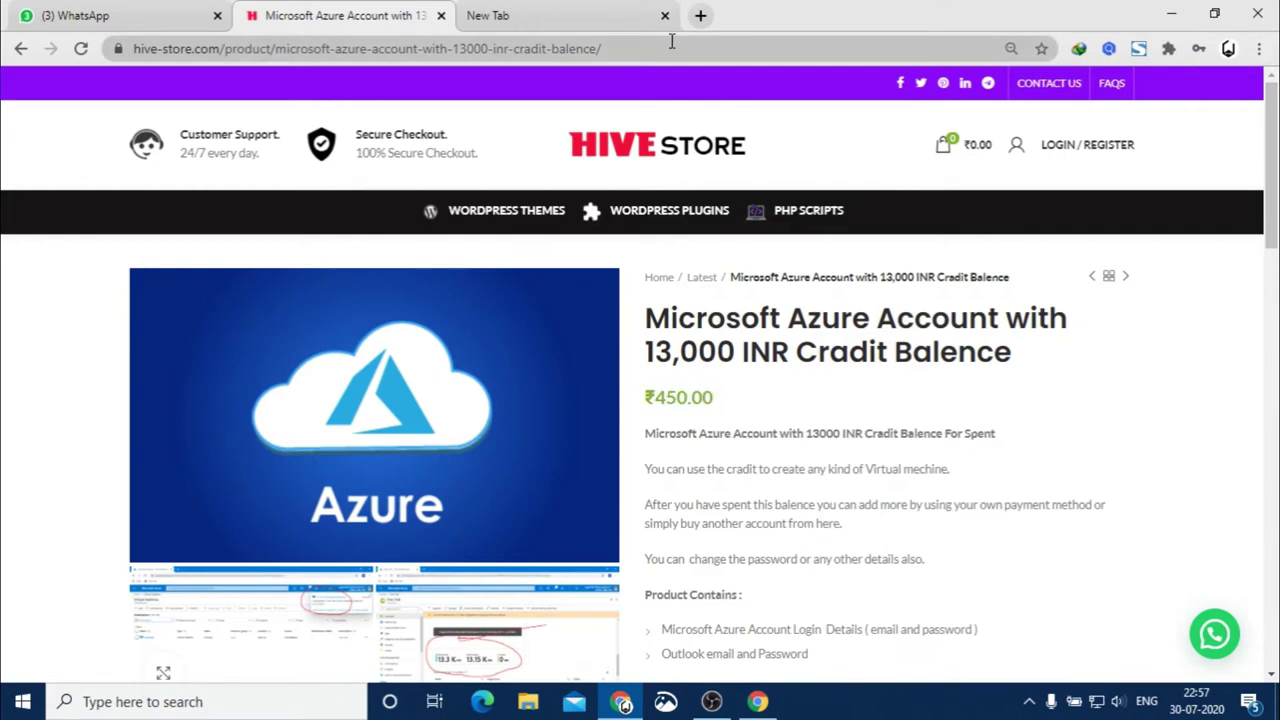
scroll(786, 363, down, 15)
scroll(786, 363, up, 15)
click(1170, 17)
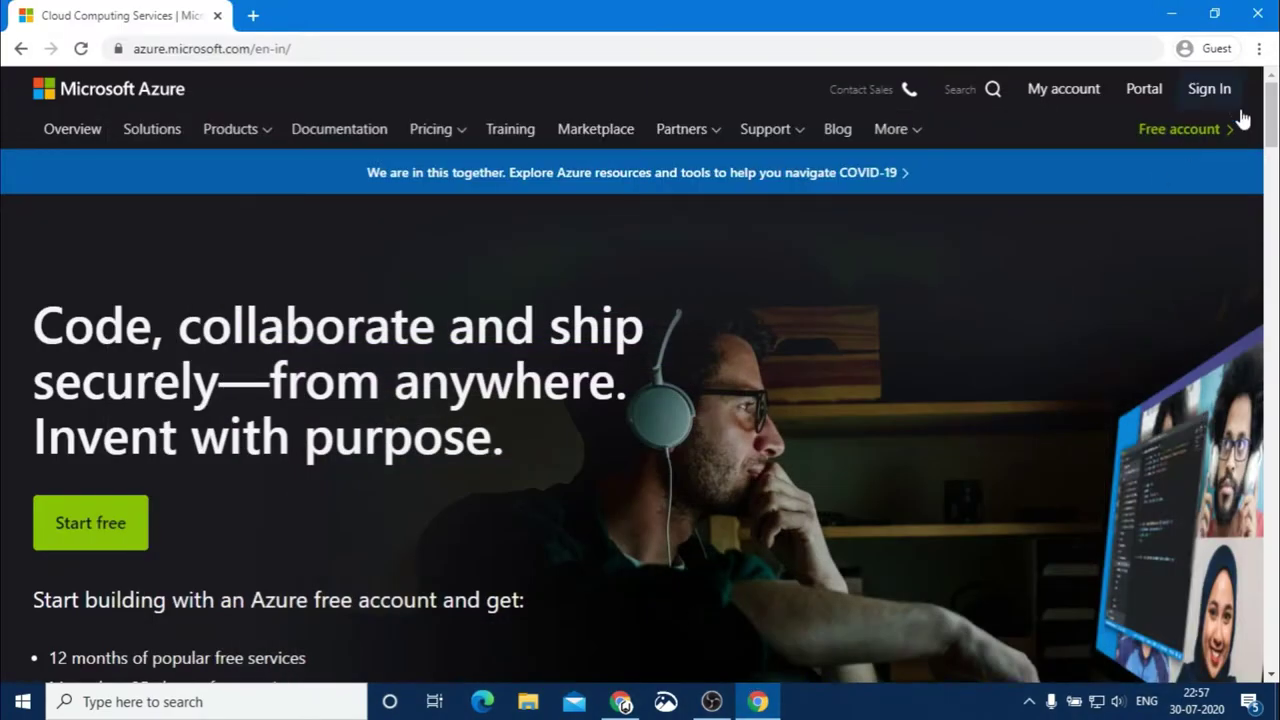
Sign in to the Microsoft account with the pasted account password, then go to the Azure portal
click(1214, 92)
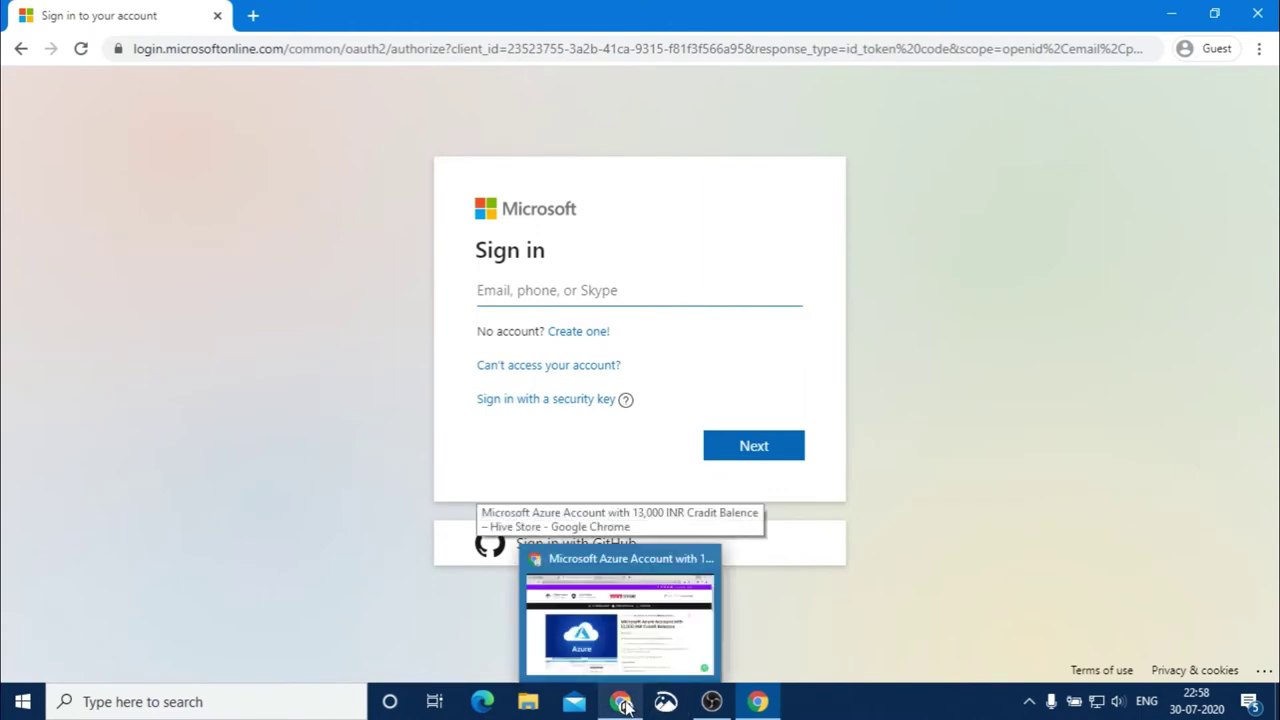
click(624, 706)
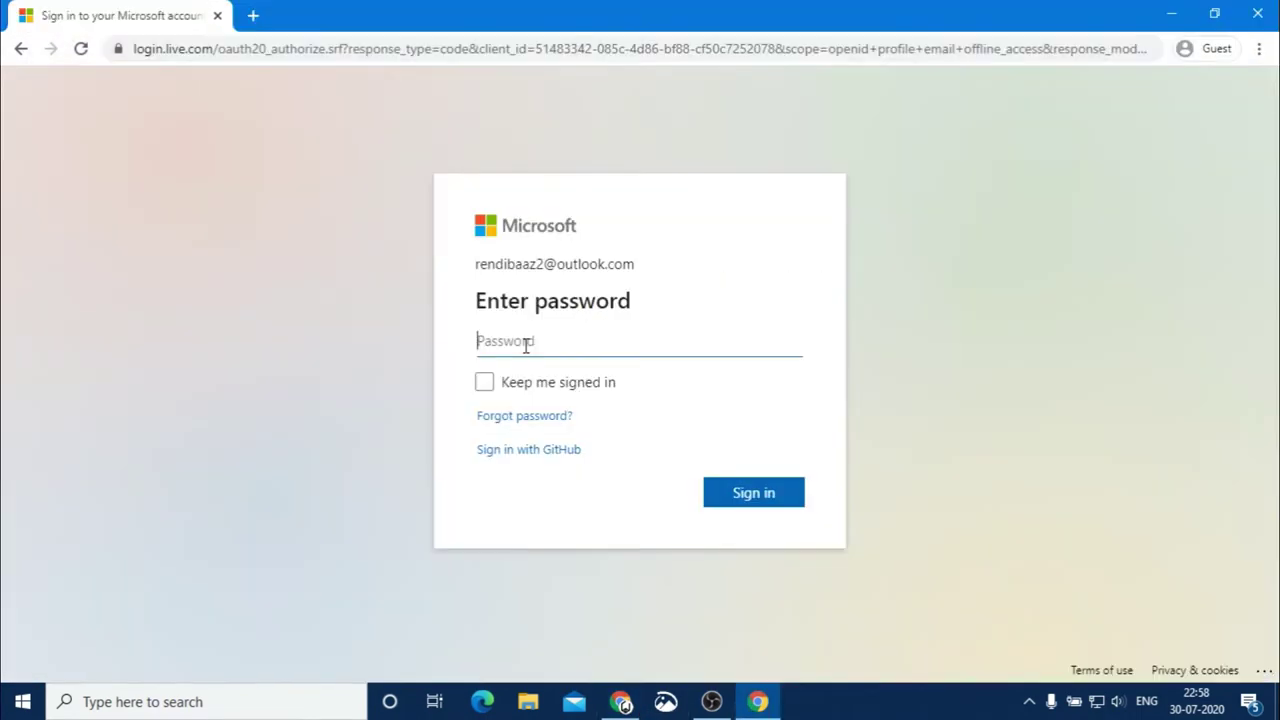
right_click(526, 342)
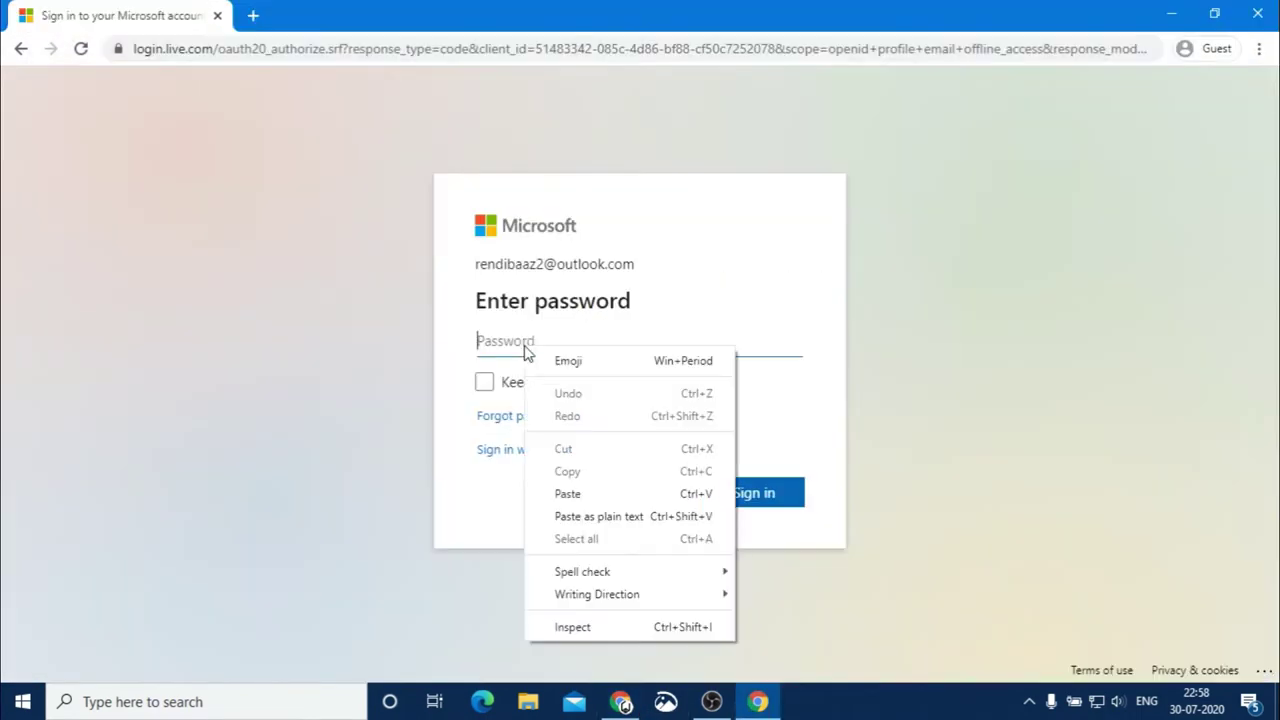
click(587, 493)
click(766, 494)
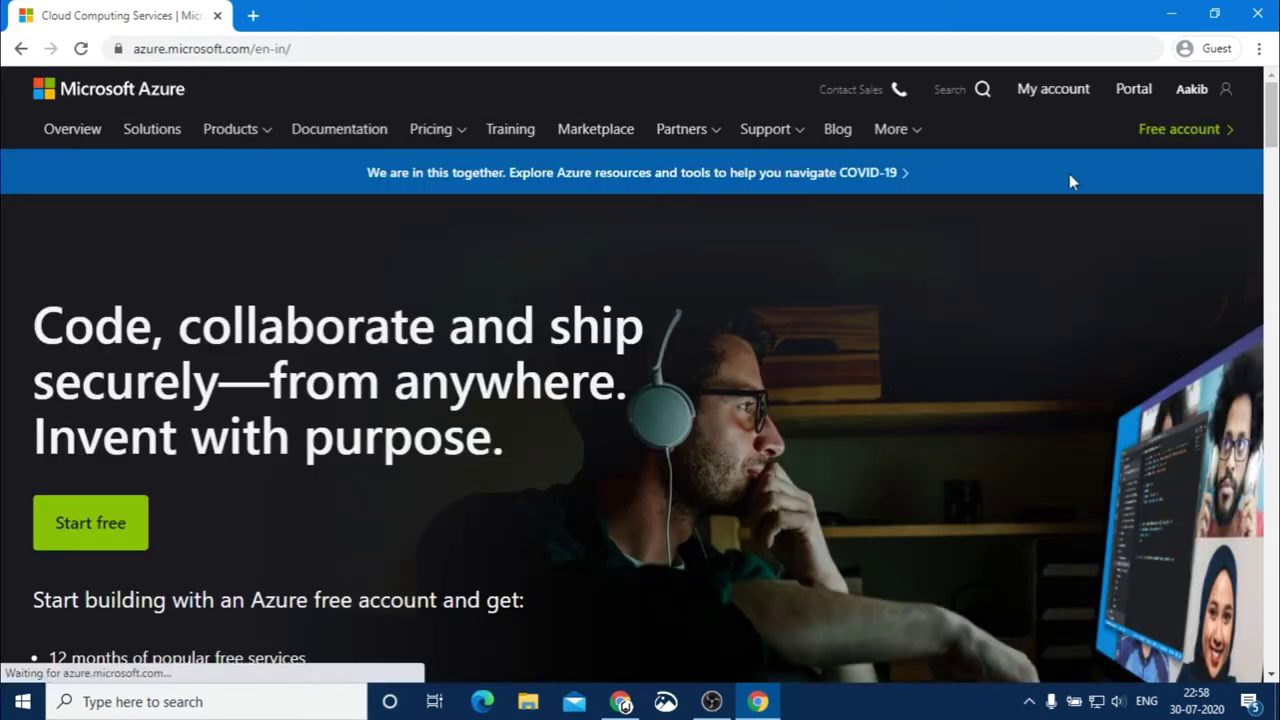
click(1132, 92)
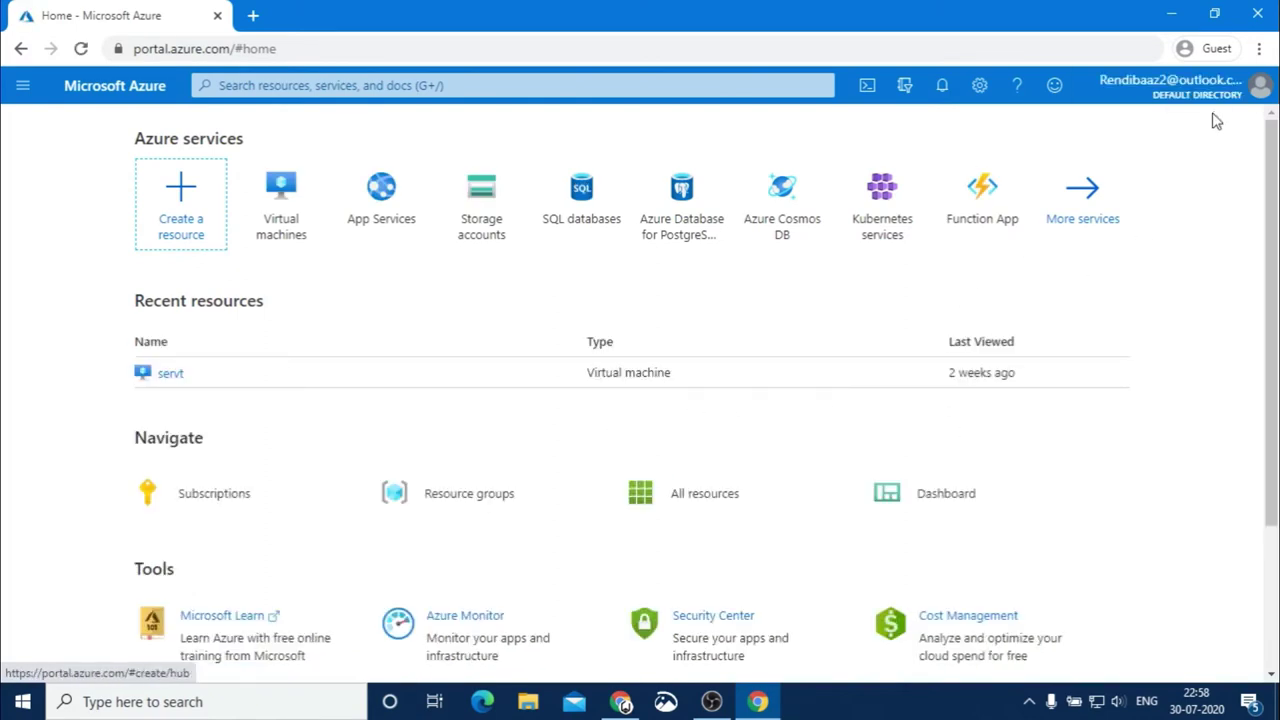
Review notifications and account details, then dismiss the ₹10,333.53 Free Trial credit notice
click(945, 88)
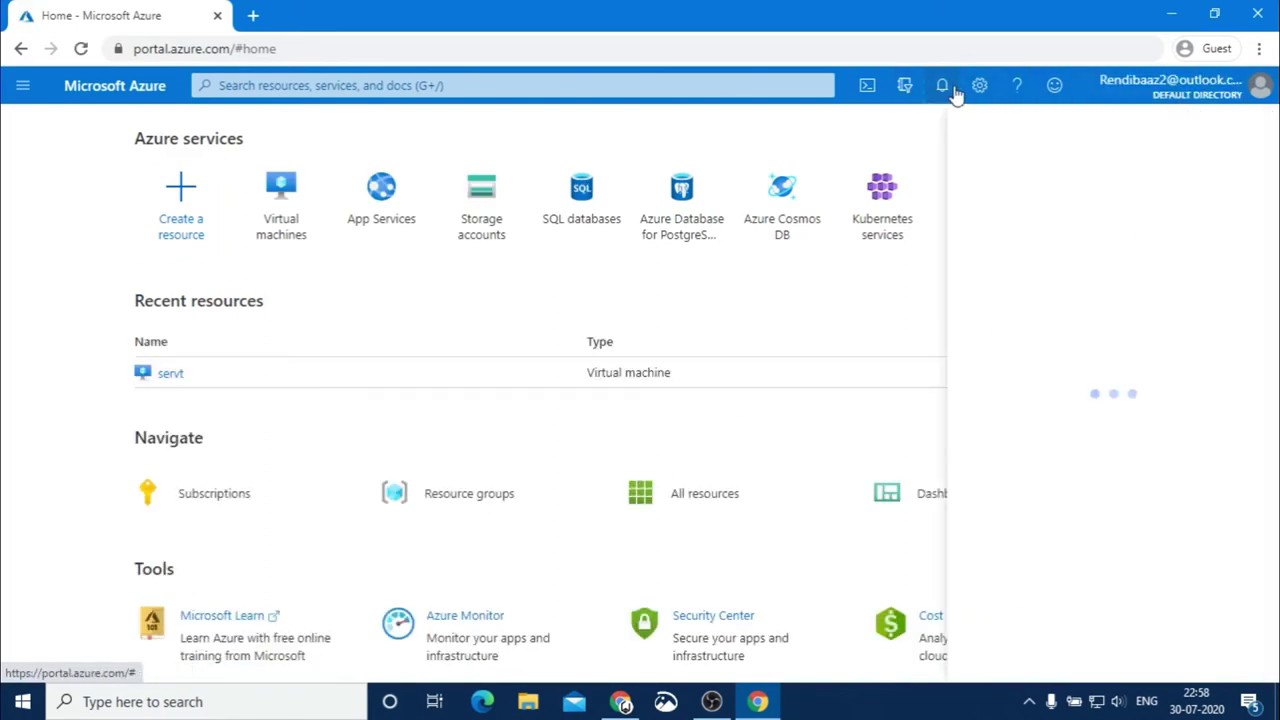
click(1250, 134)
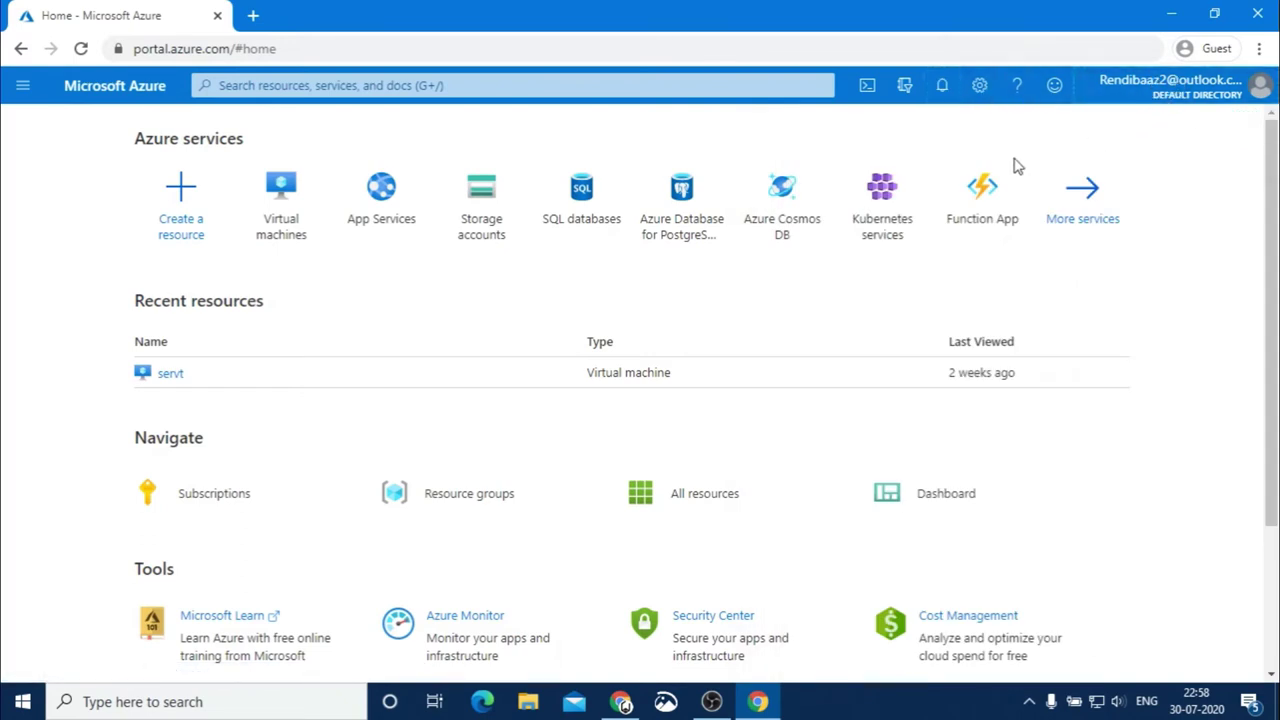
click(1260, 85)
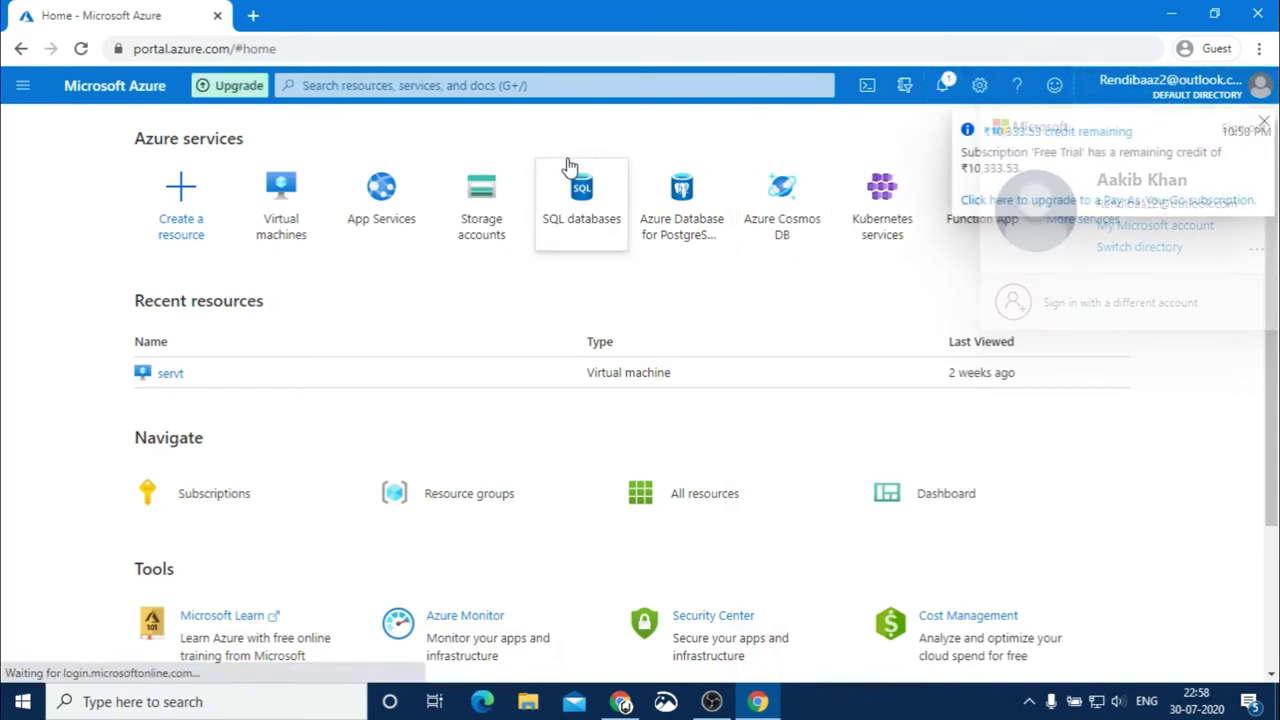
click(870, 138)
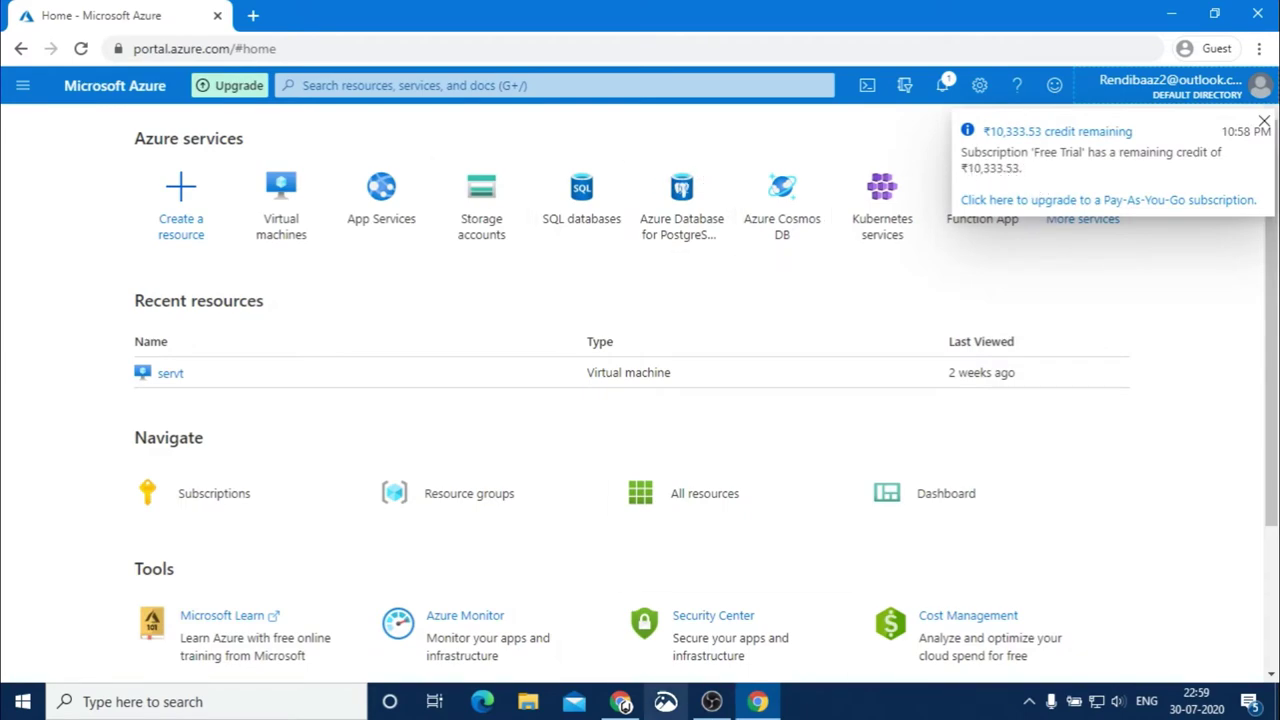
click(621, 702)
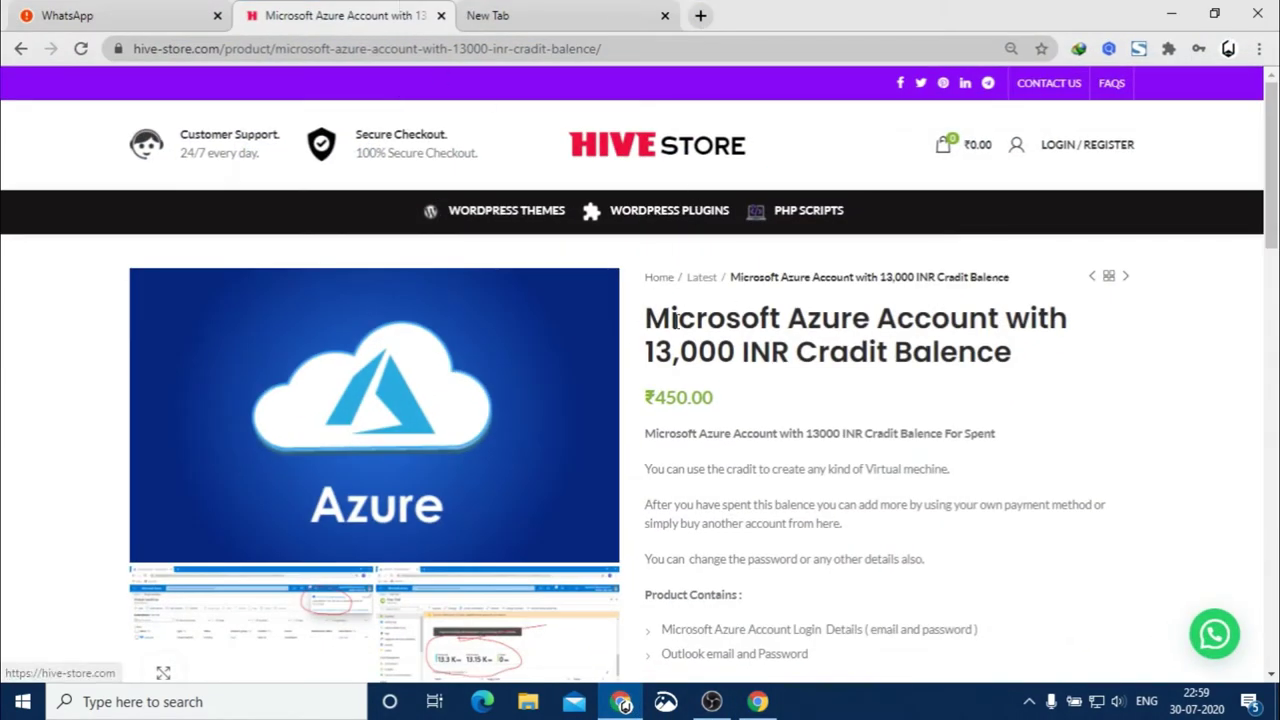
click(1170, 13)
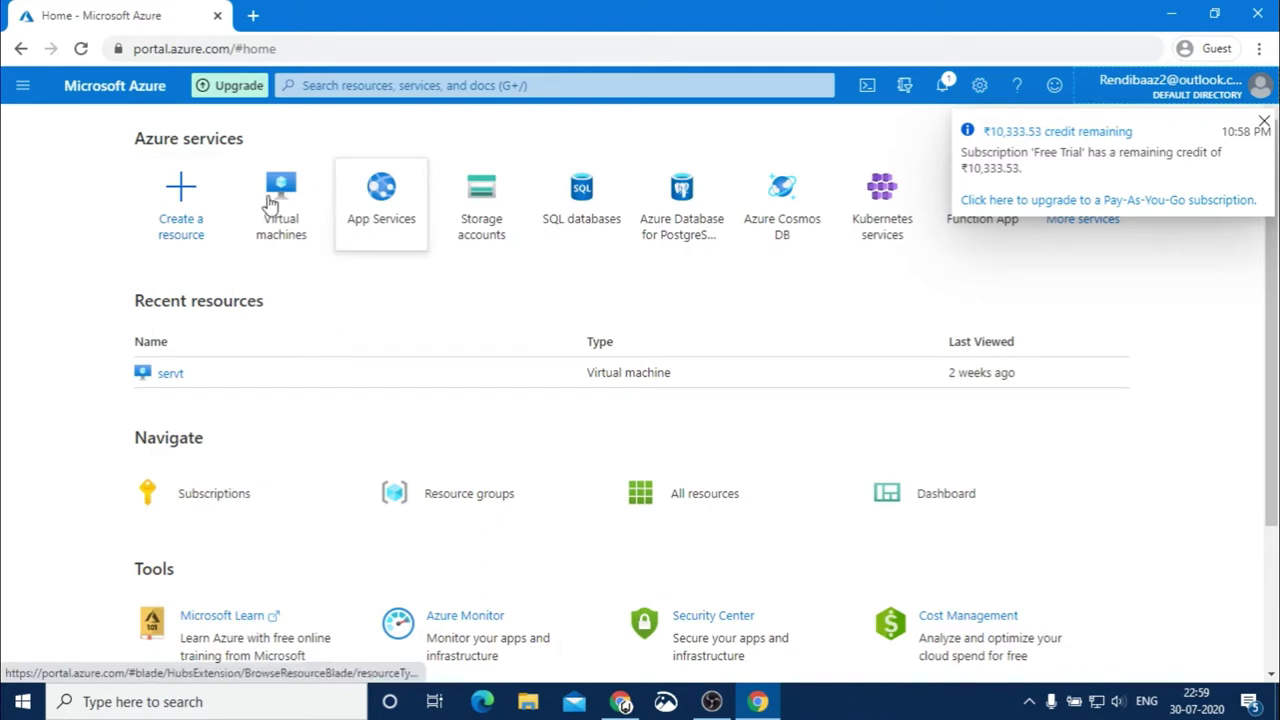
click(1264, 121)
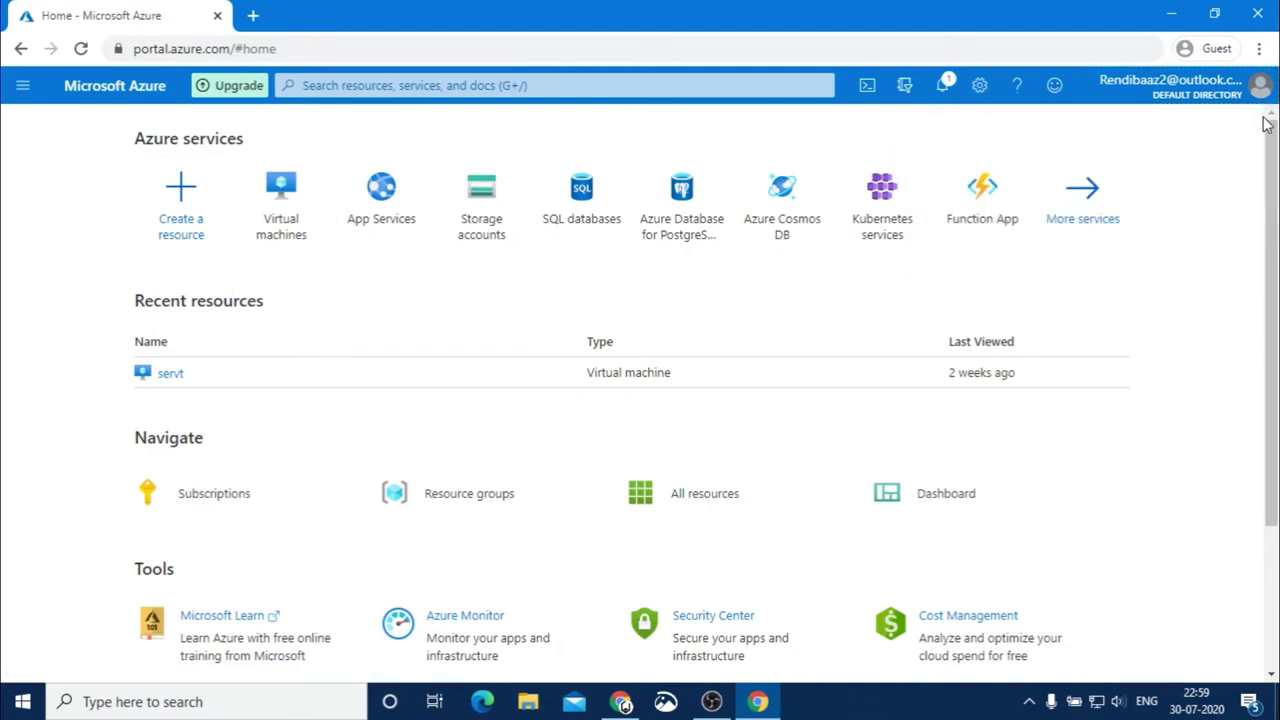
From the Virtual machines list, choose Add > Virtual machine to open the creation form
click(272, 212)
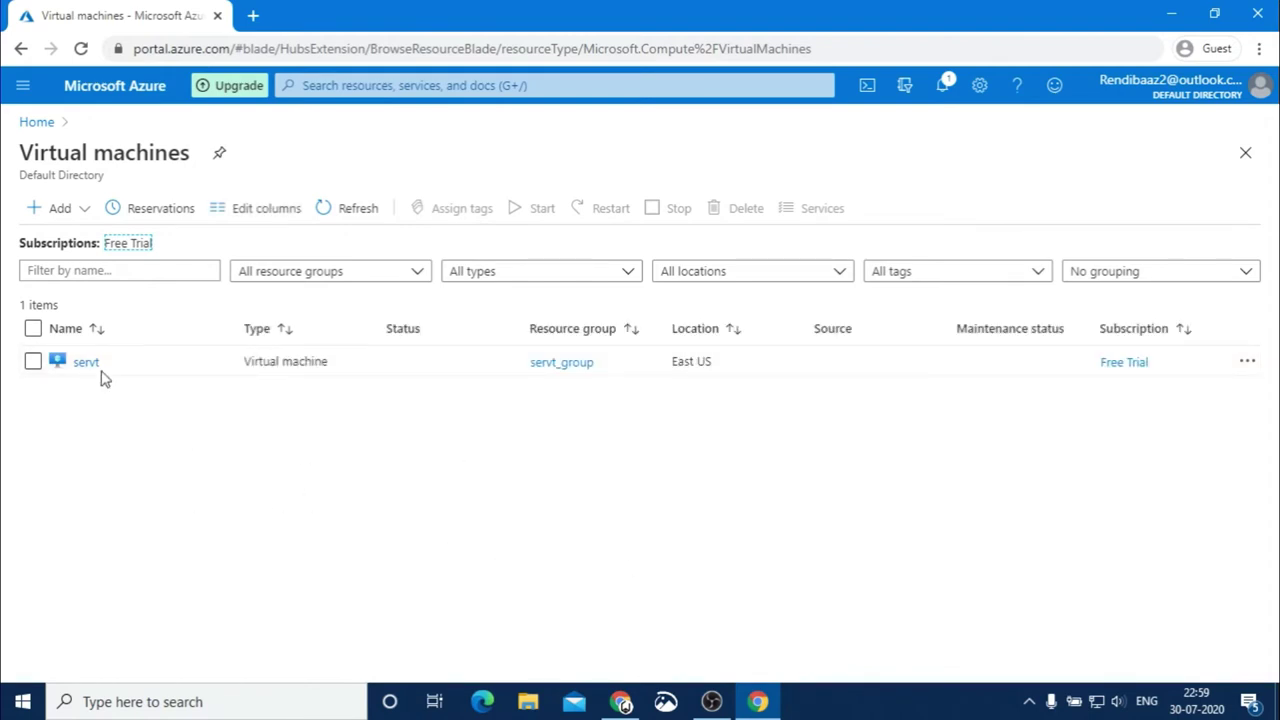
click(38, 216)
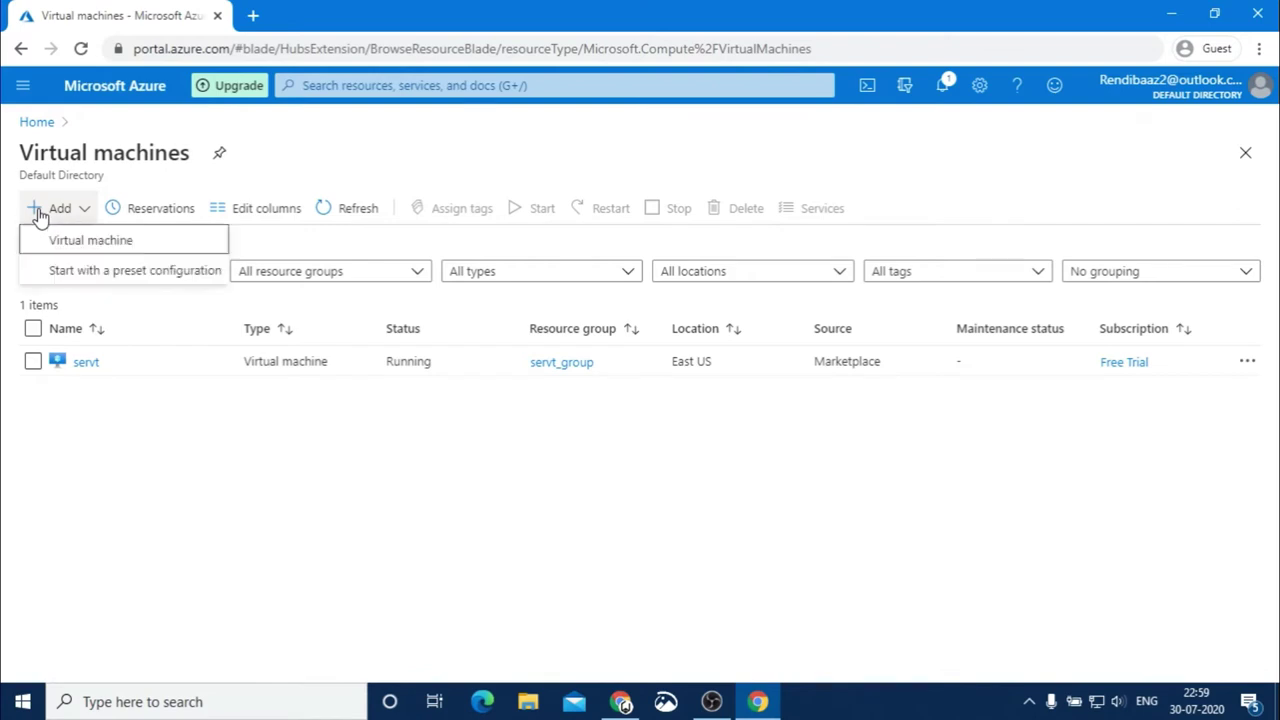
click(76, 245)
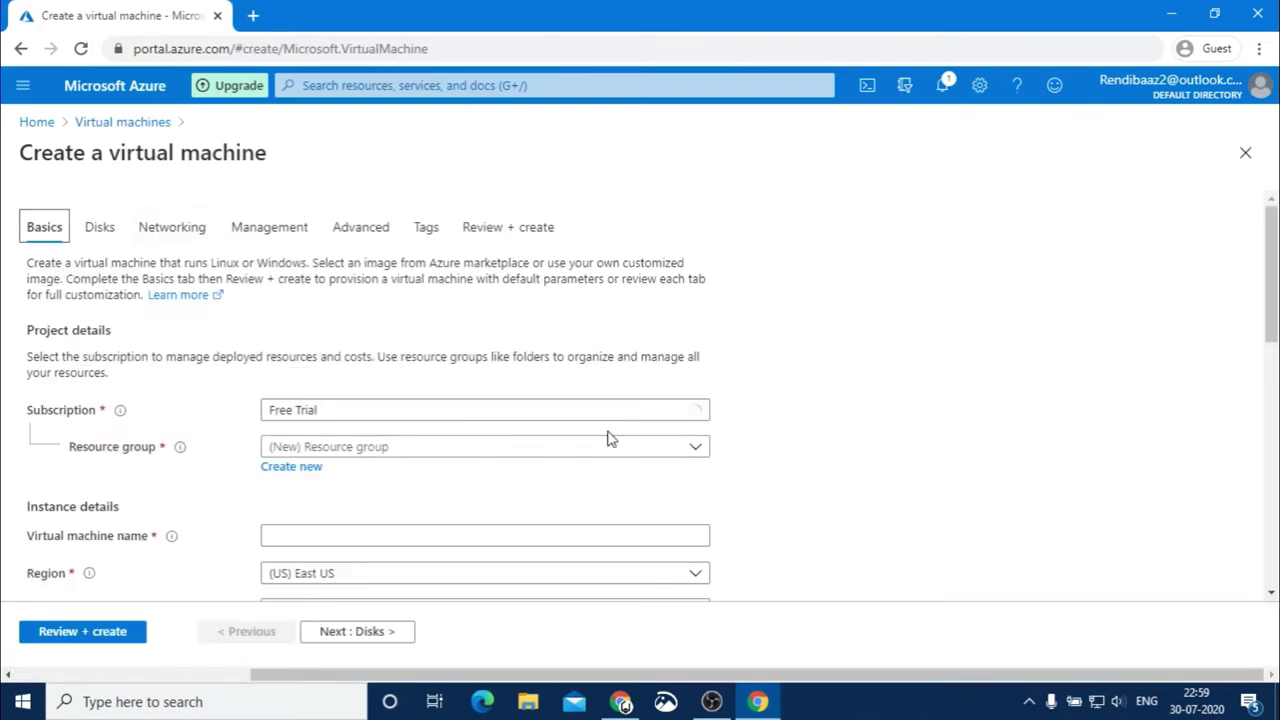
Create the new resource group hive2 for the VM and begin entering the name lnxserver
scroll(1270, 343, down, 1)
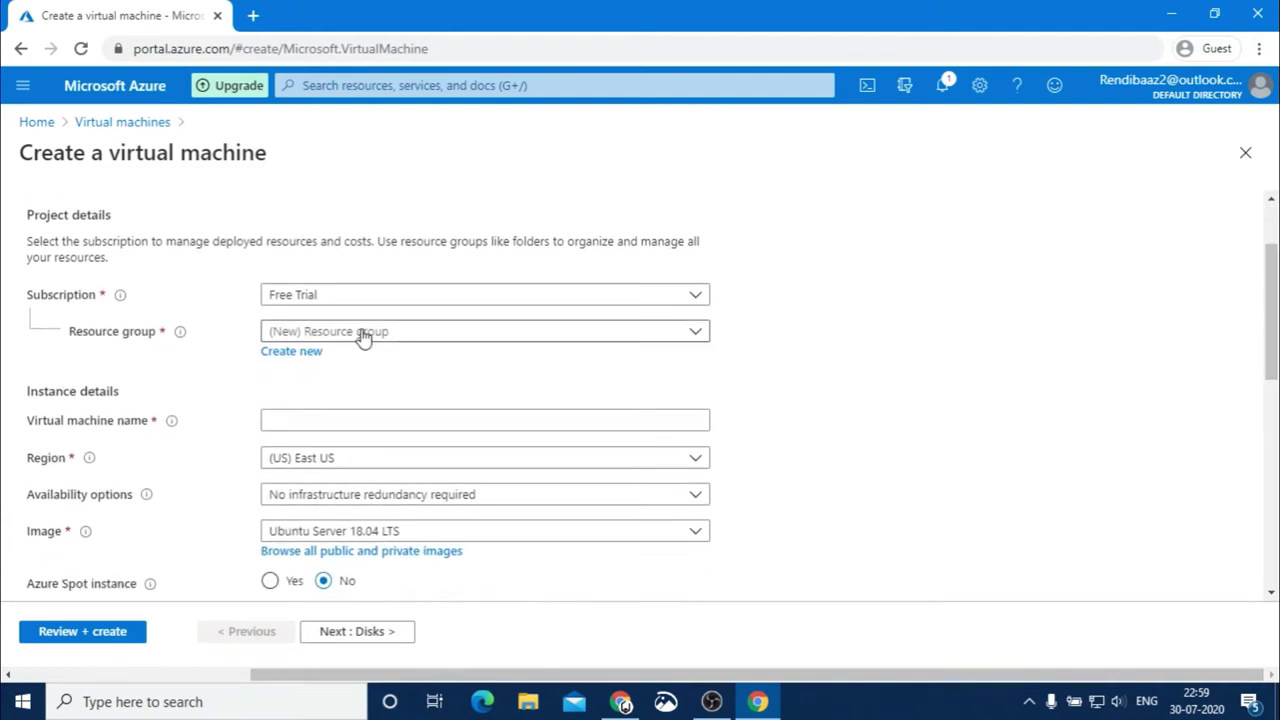
click(363, 337)
click(313, 398)
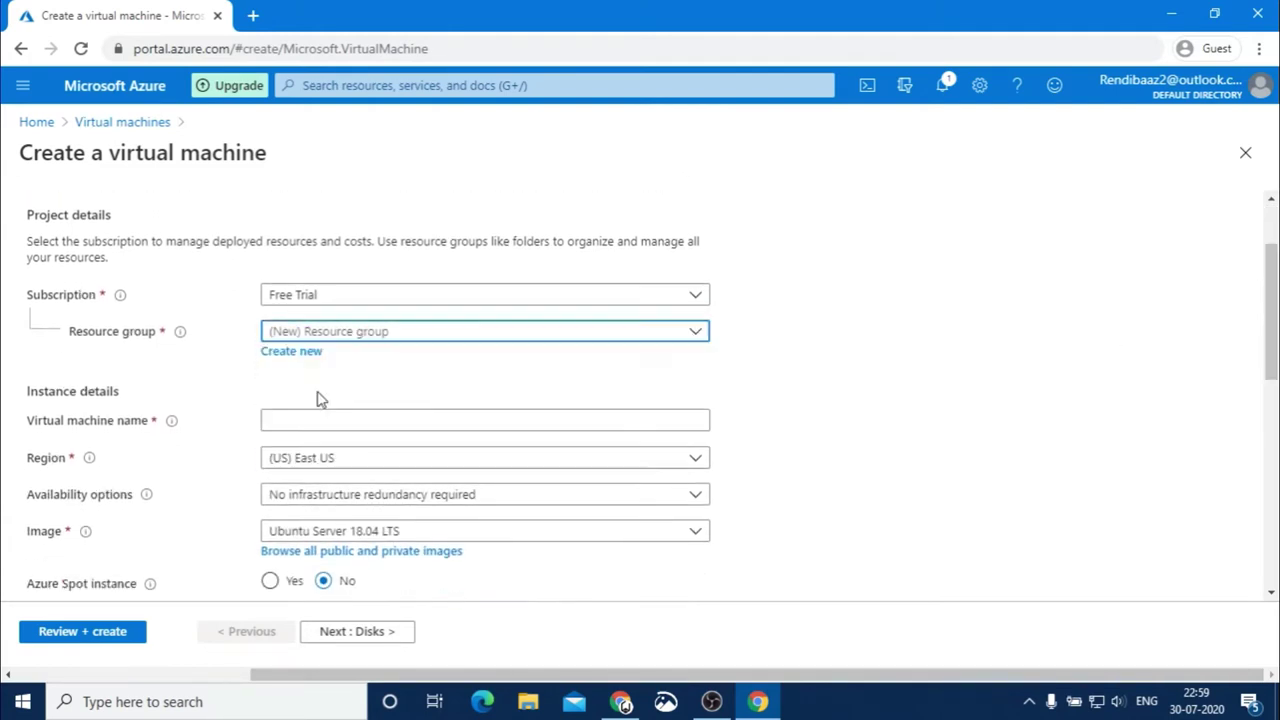
click(316, 352)
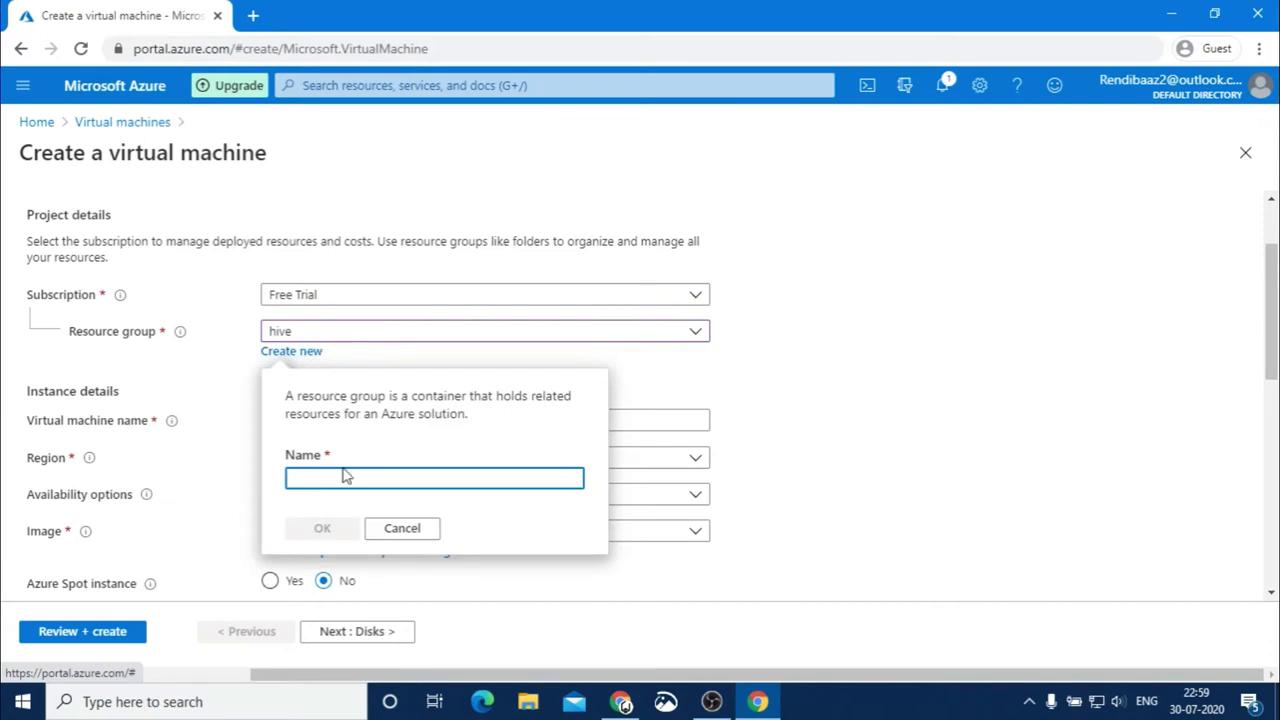
text(hive2)
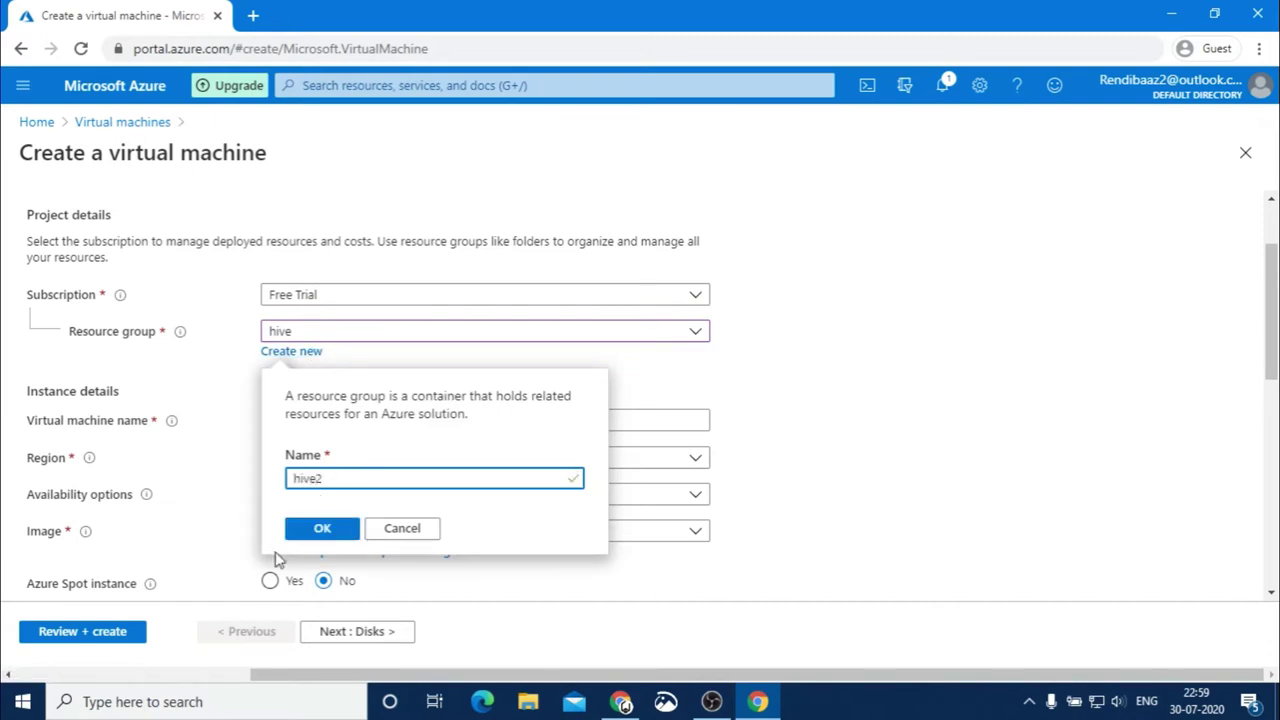
click(321, 526)
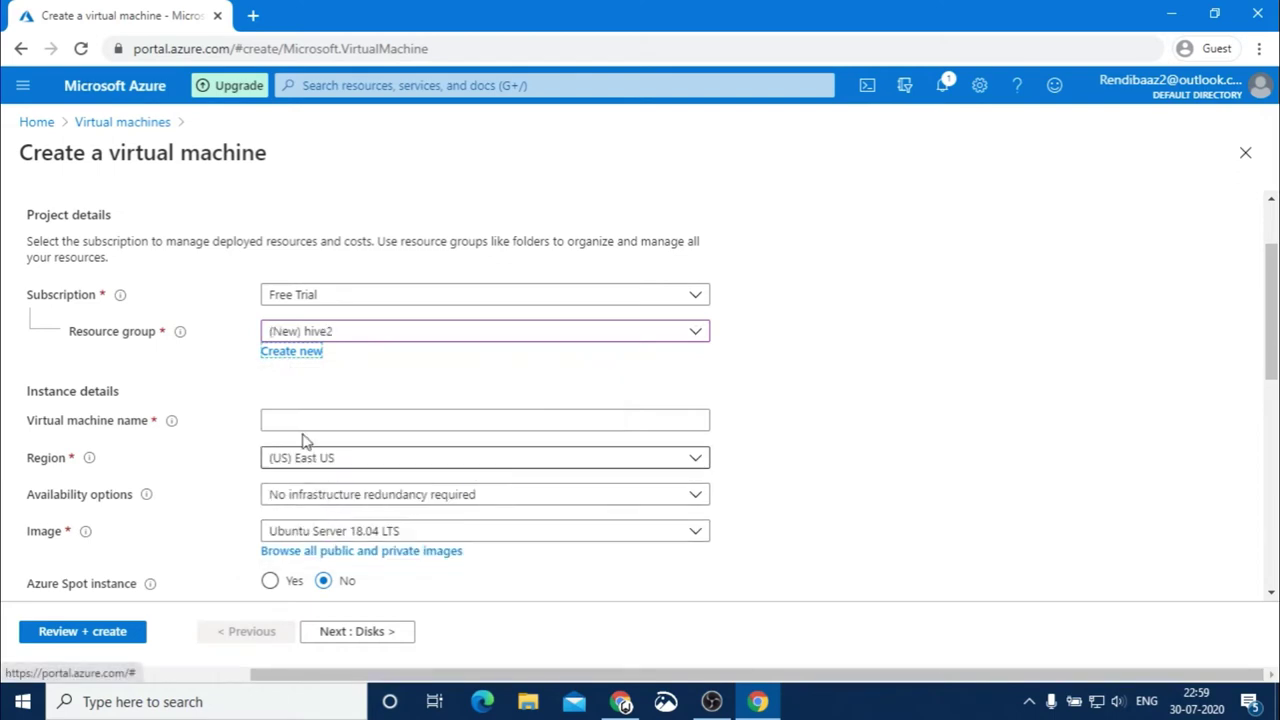
click(296, 421)
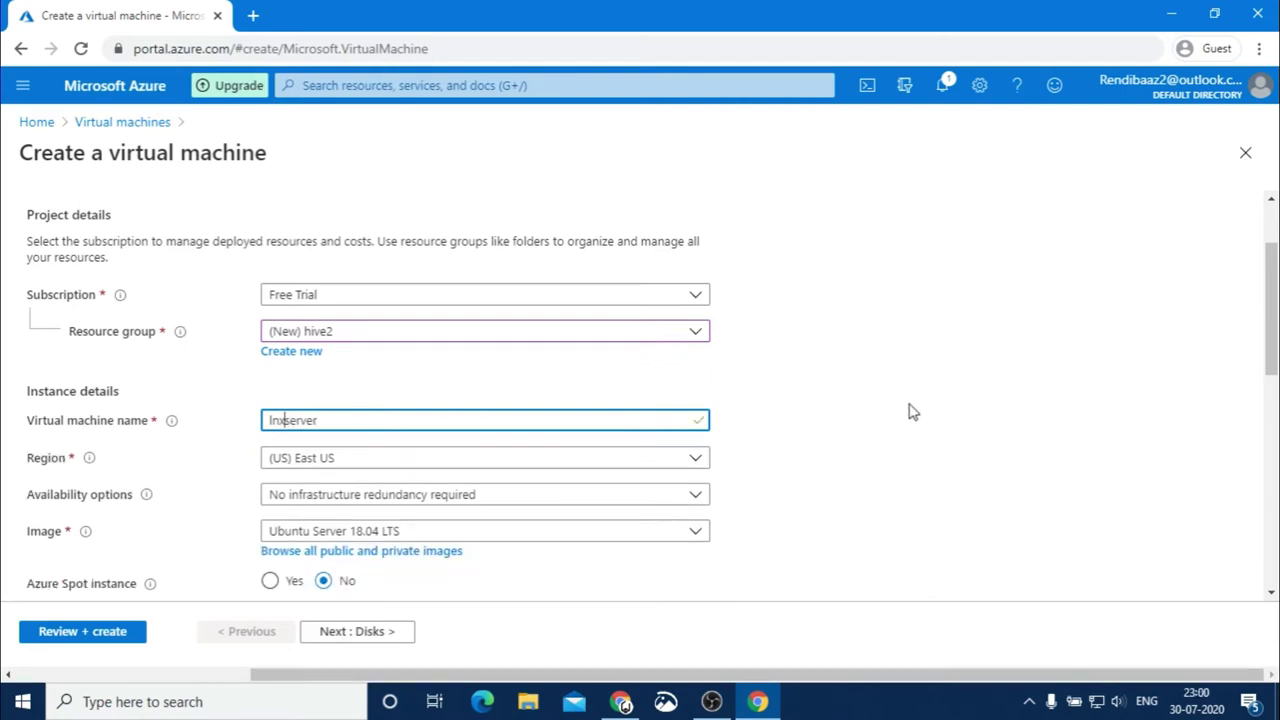
scroll(1079, 367, down, 2)
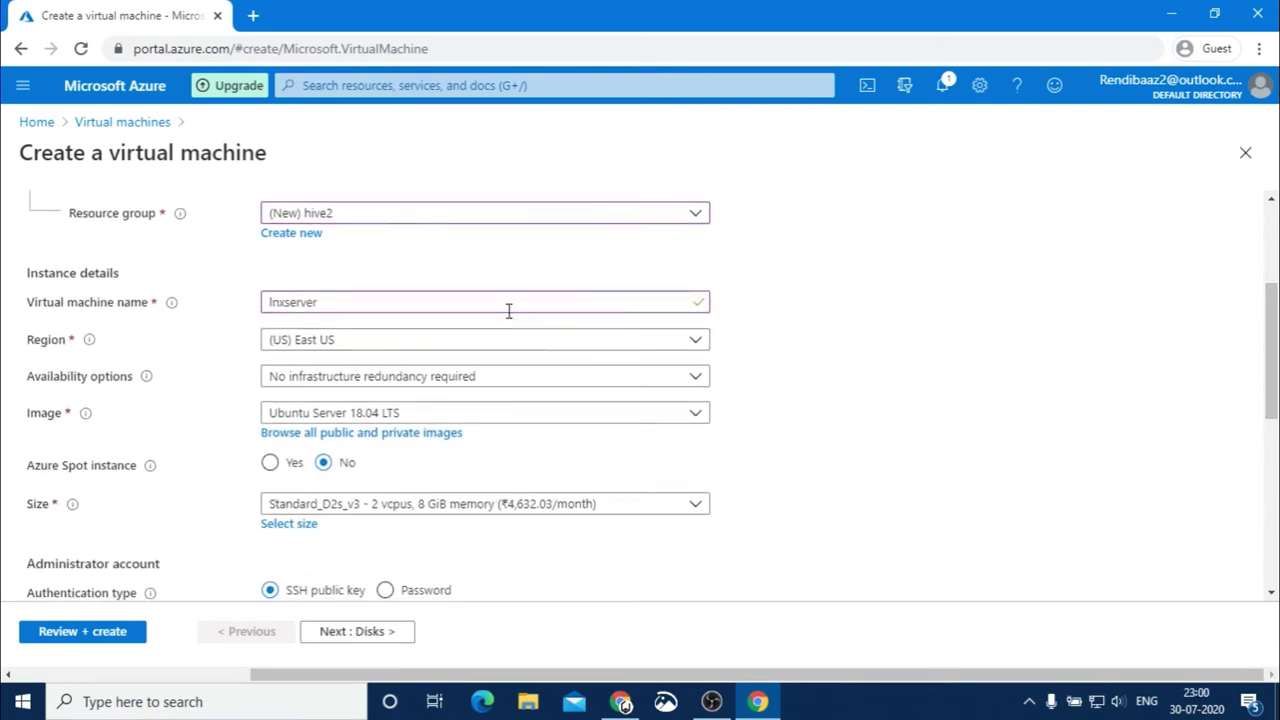
click(337, 341)
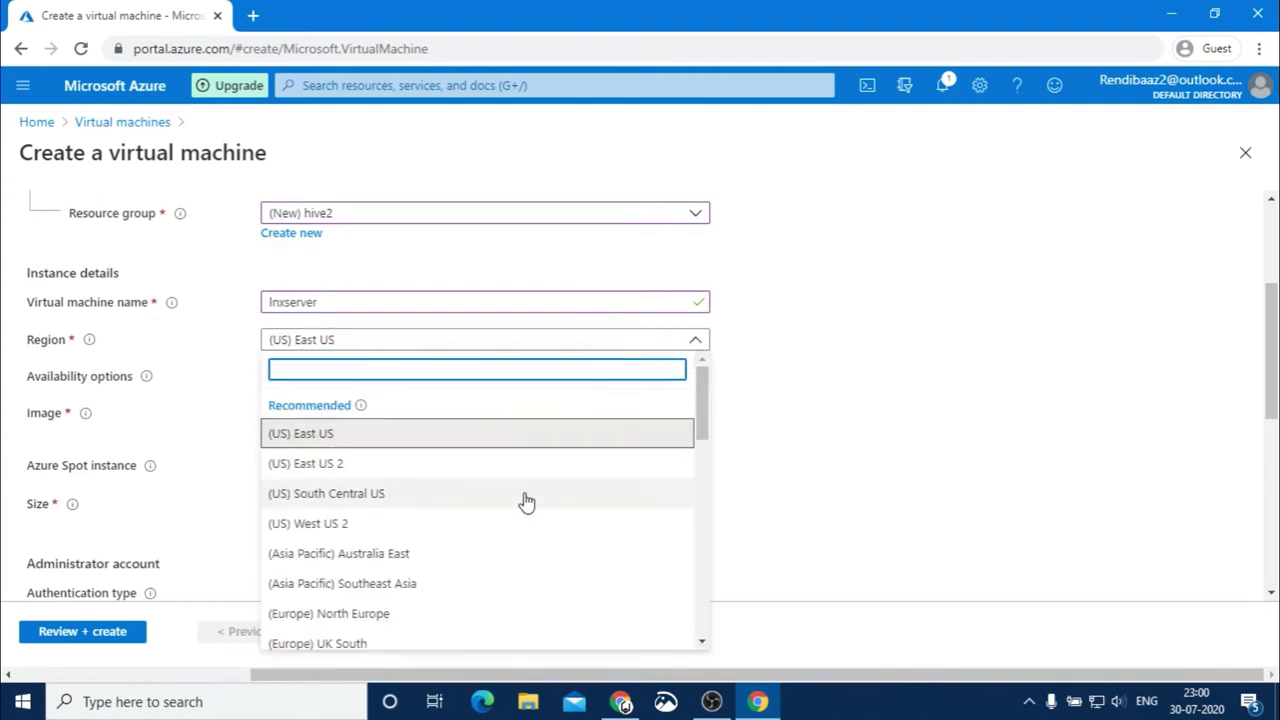
mouse_move(700, 413)
mouse_down()
mouse_move(695, 532)
mouse_move(683, 400)
mouse_up()
click(850, 398)
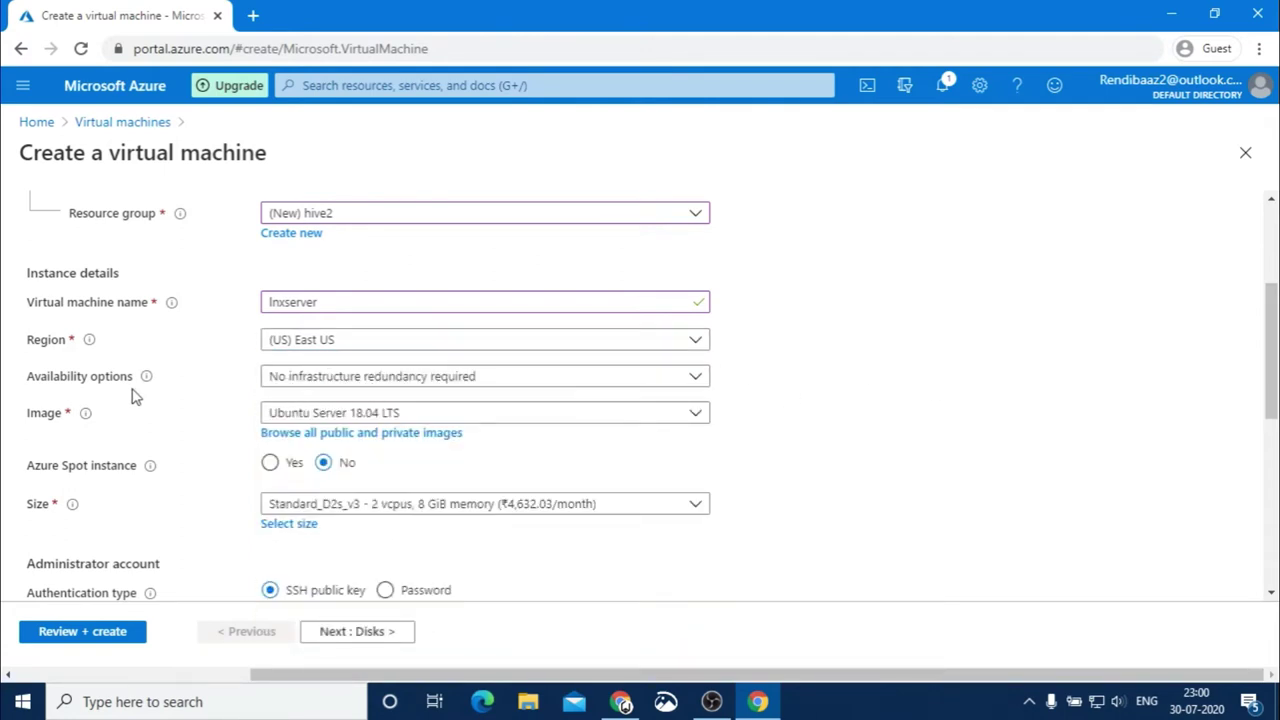
click(387, 380)
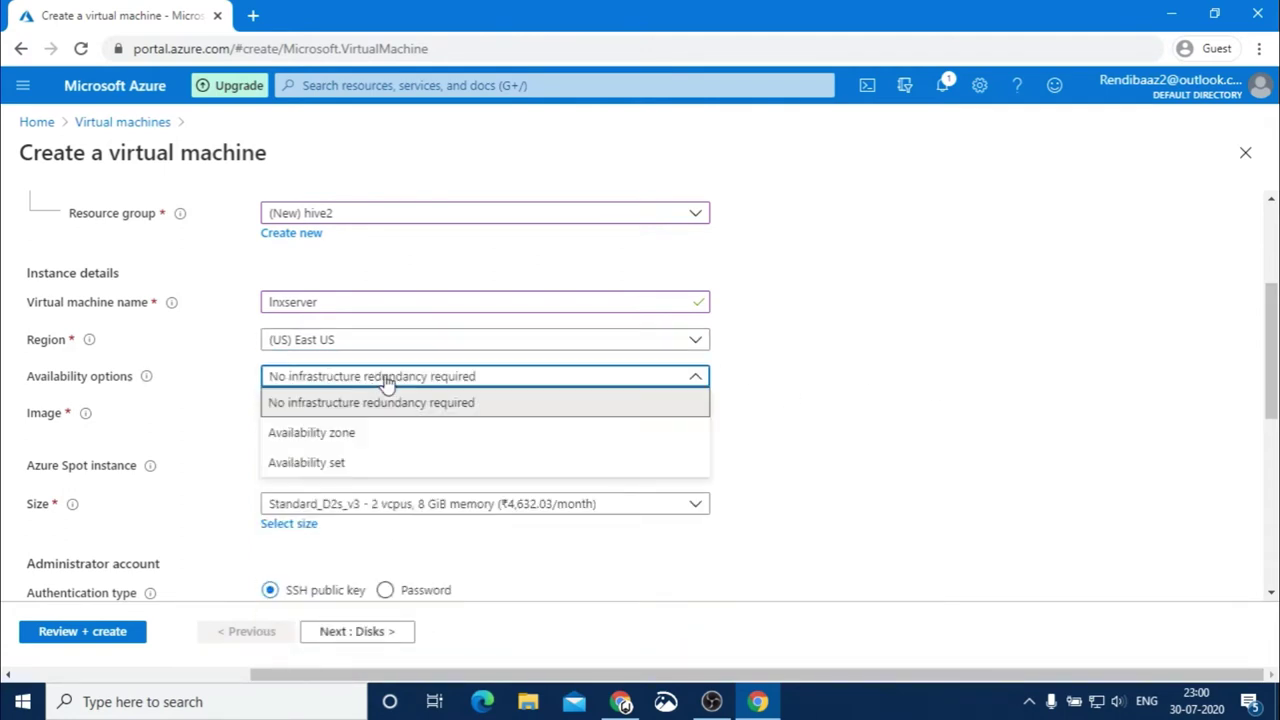
click(840, 387)
scroll(1245, 347, down, 1)
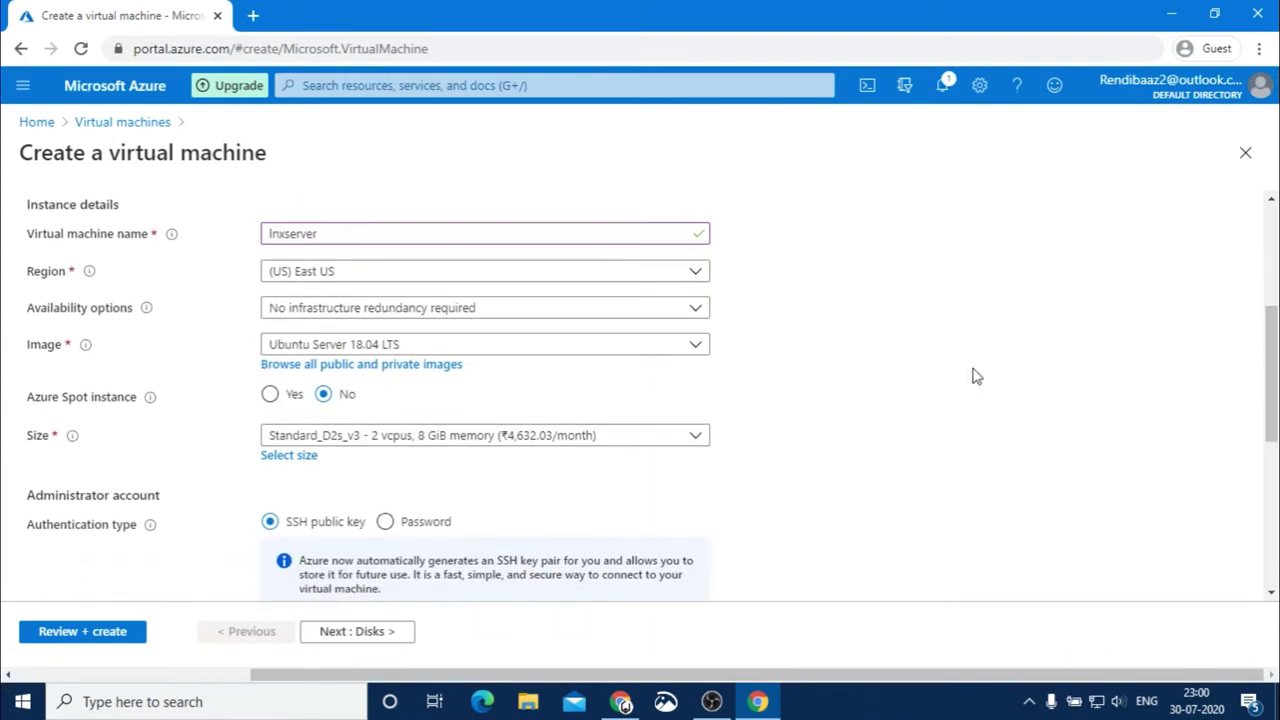
click(423, 347)
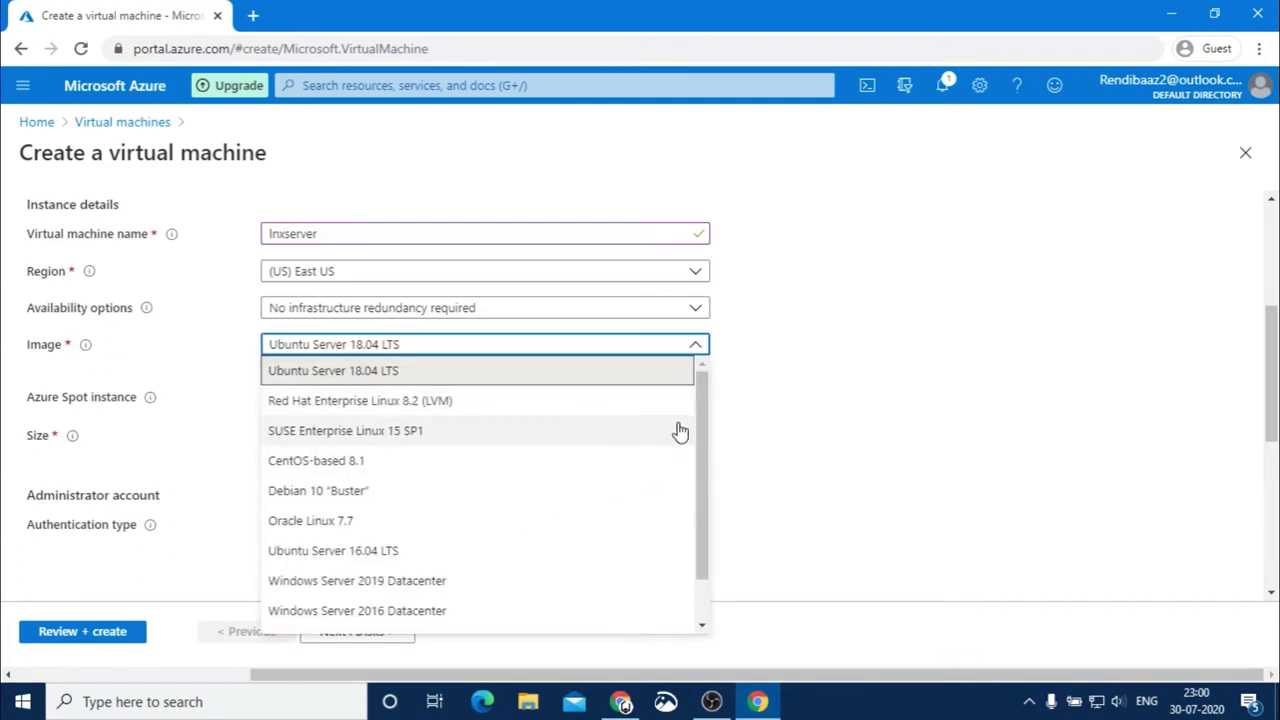
click(329, 372)
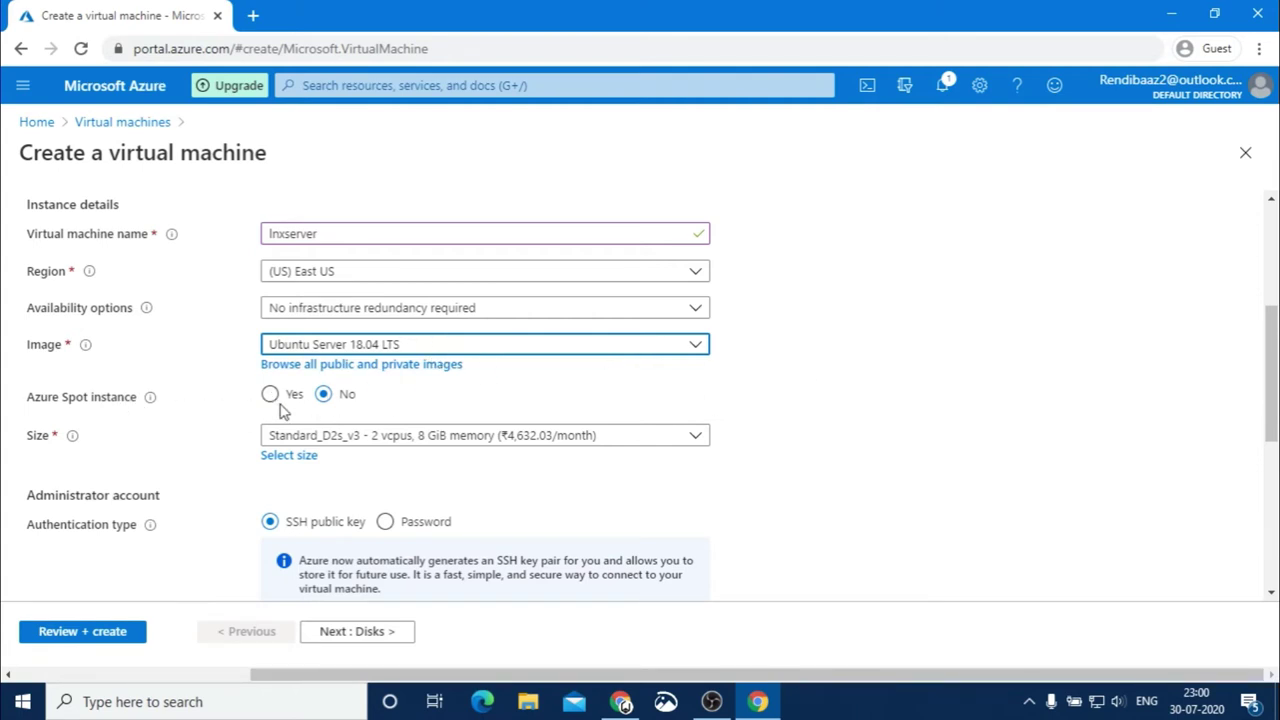
scroll(1180, 362, down, 2)
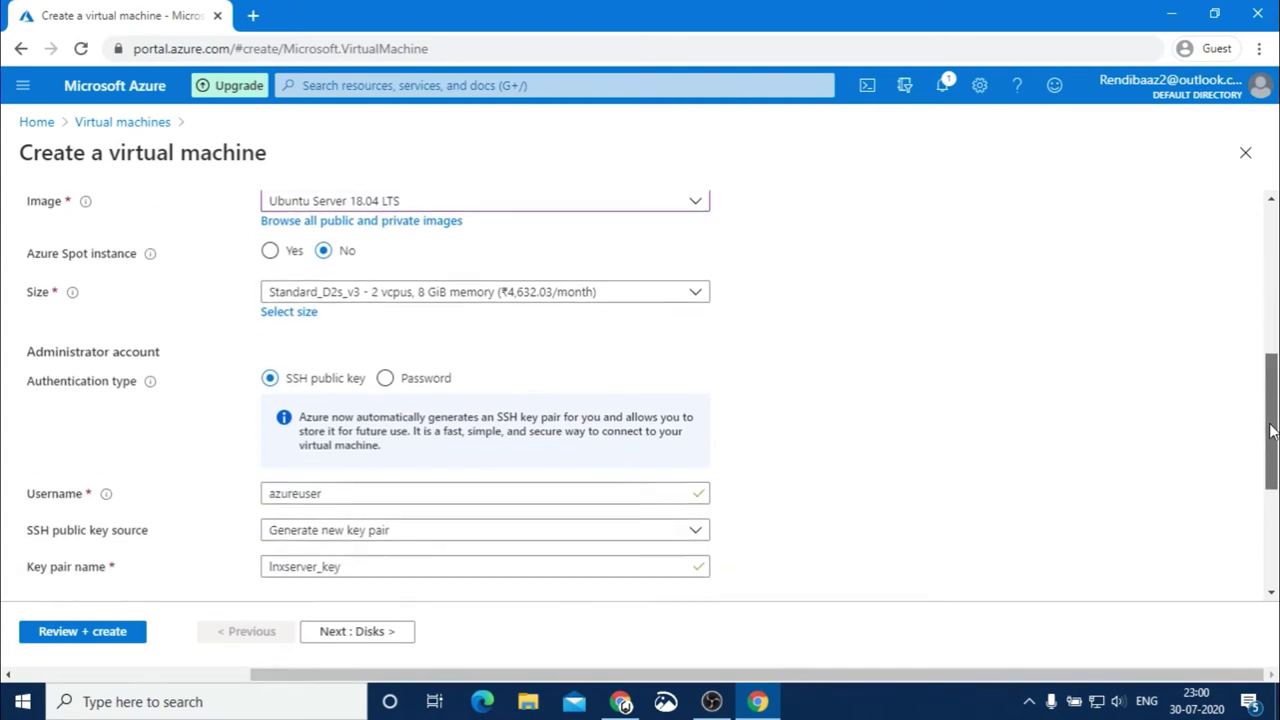
click(343, 289)
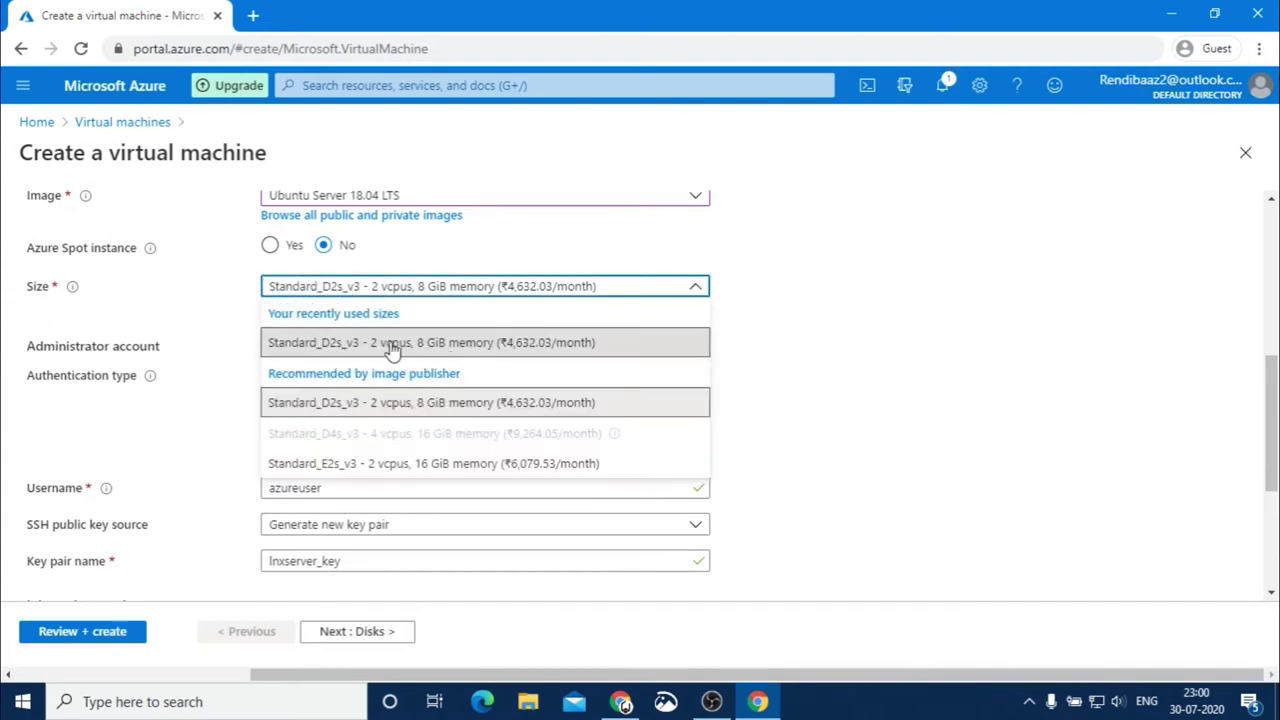
click(820, 281)
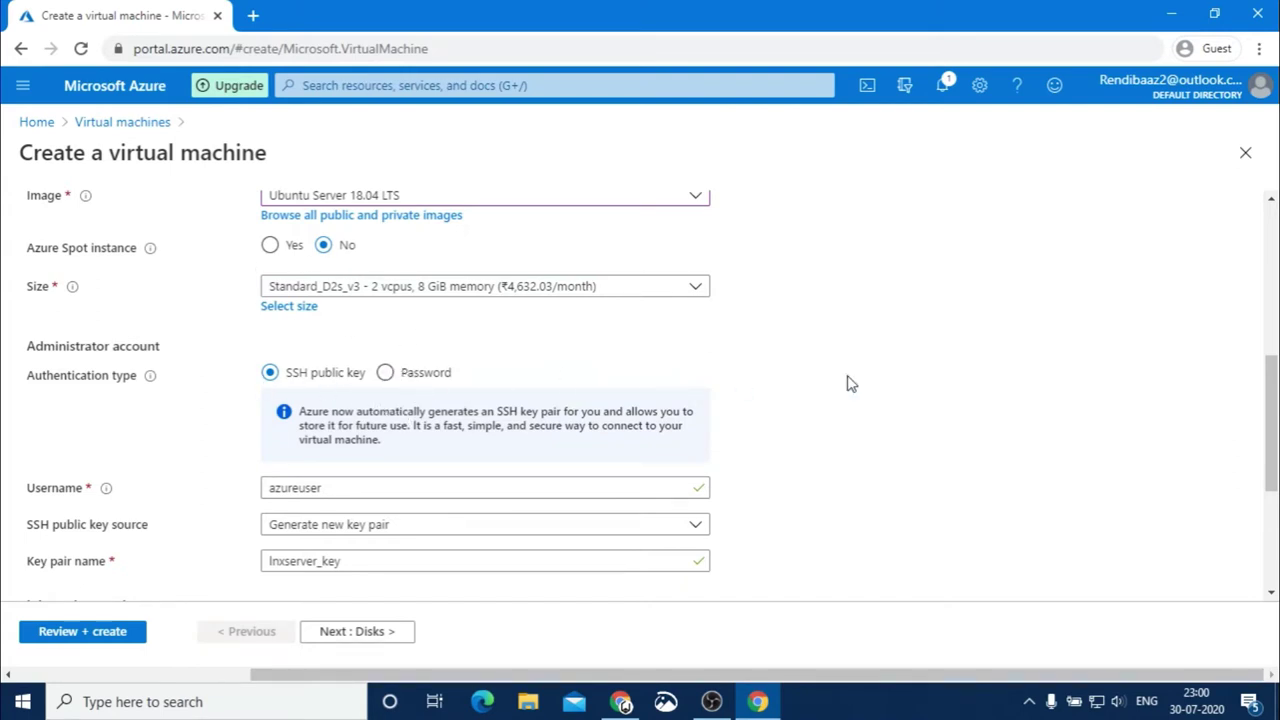
scroll(612, 340, down, 1)
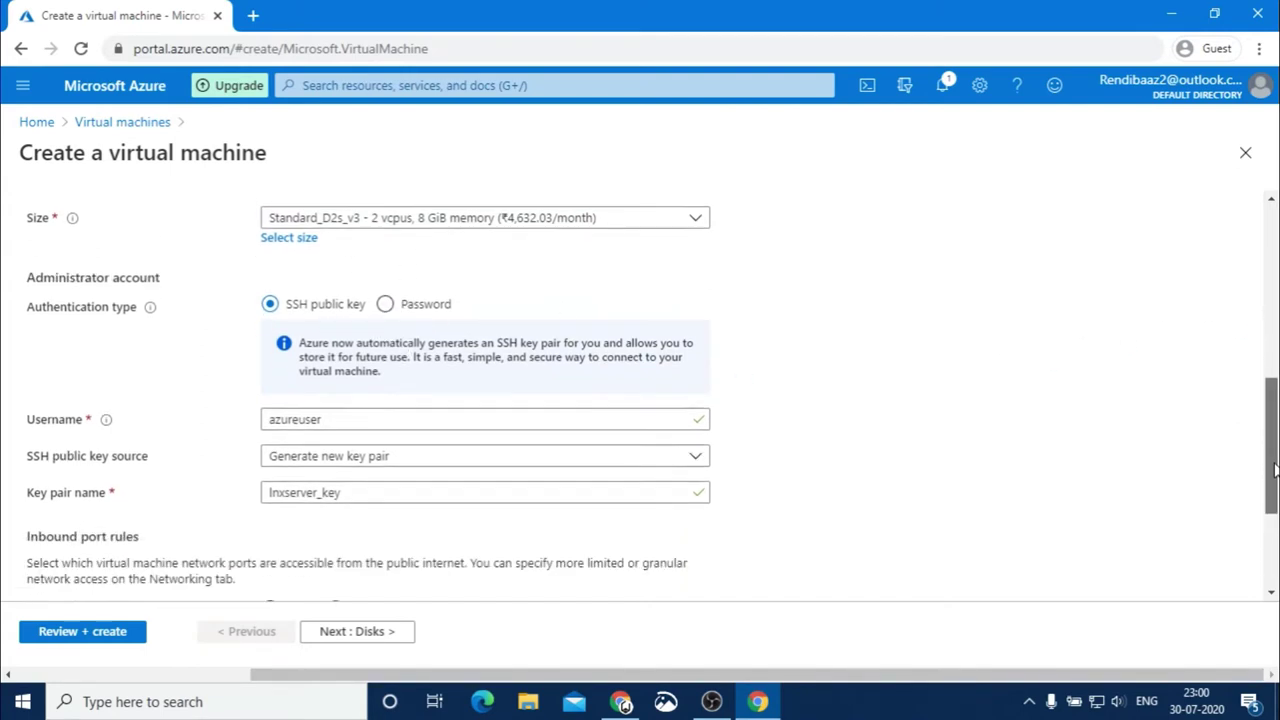
Switch to password authentication and set the administrator username to hive, replacing the rejected admin
click(385, 287)
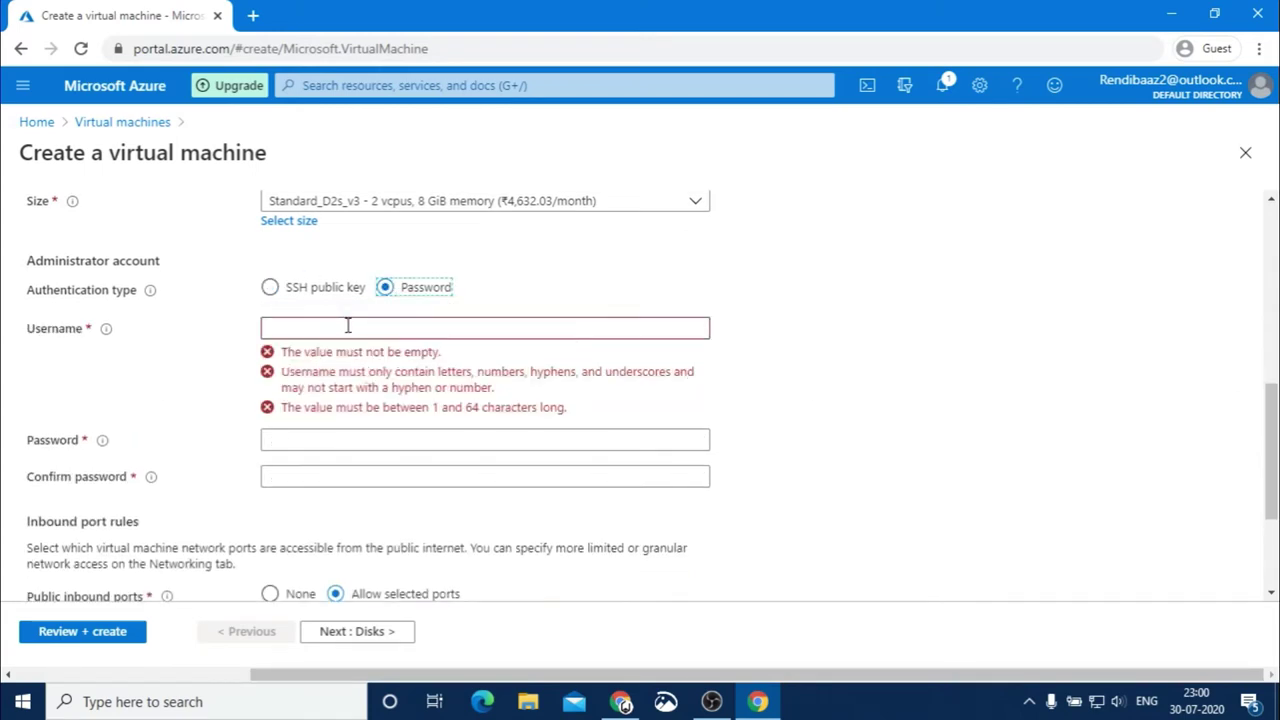
click(337, 328)
text(admin1)
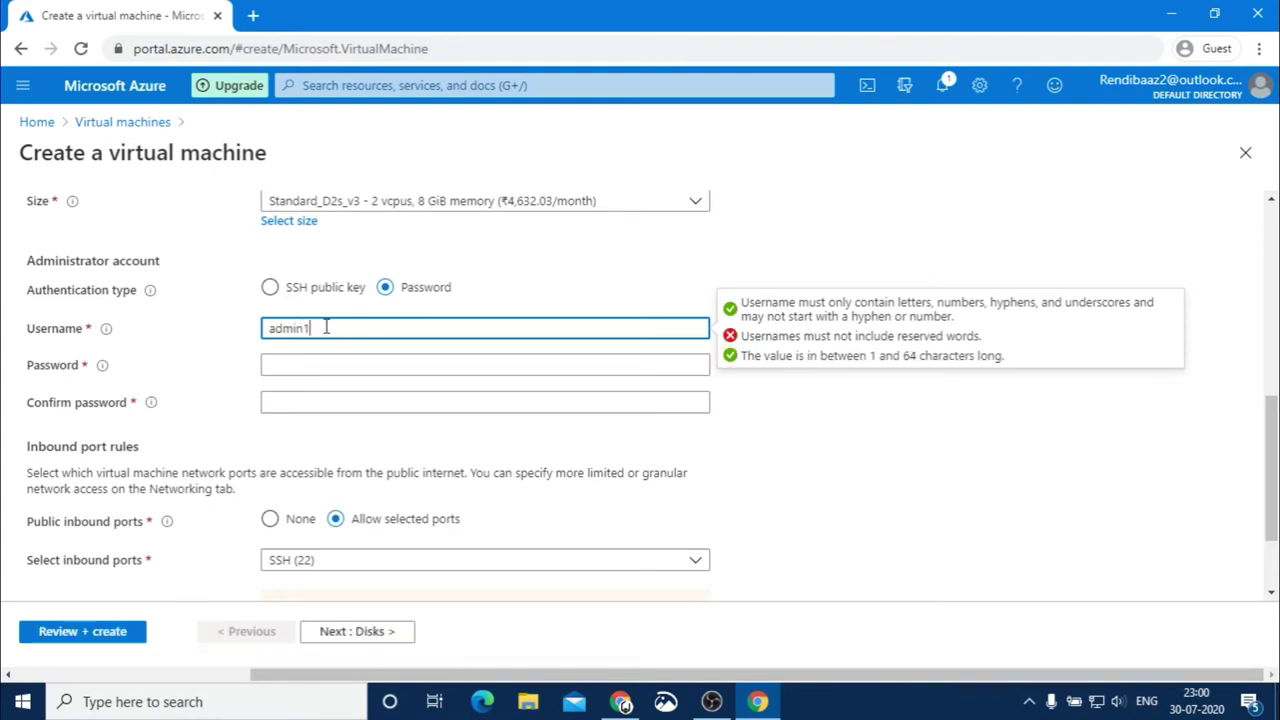
double_click(325, 328)
text(h)
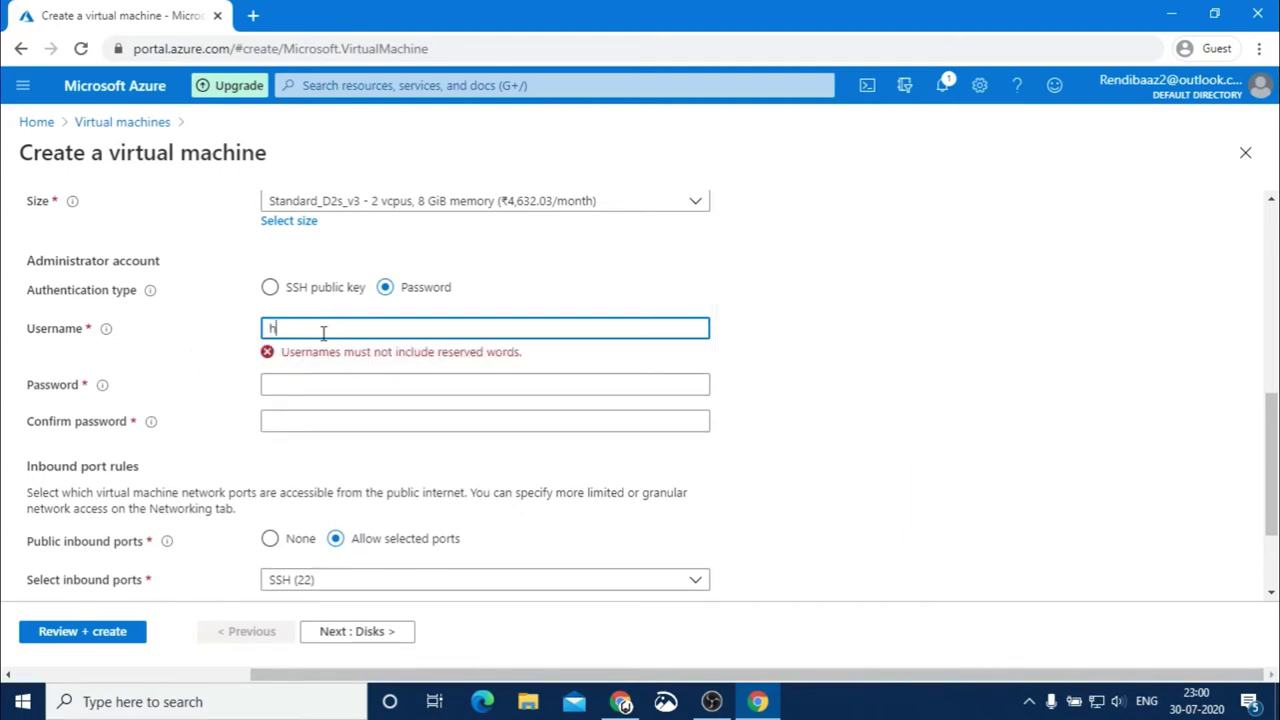
text(ive)
Enter the administrator password and type it again to confirm it
click(305, 366)
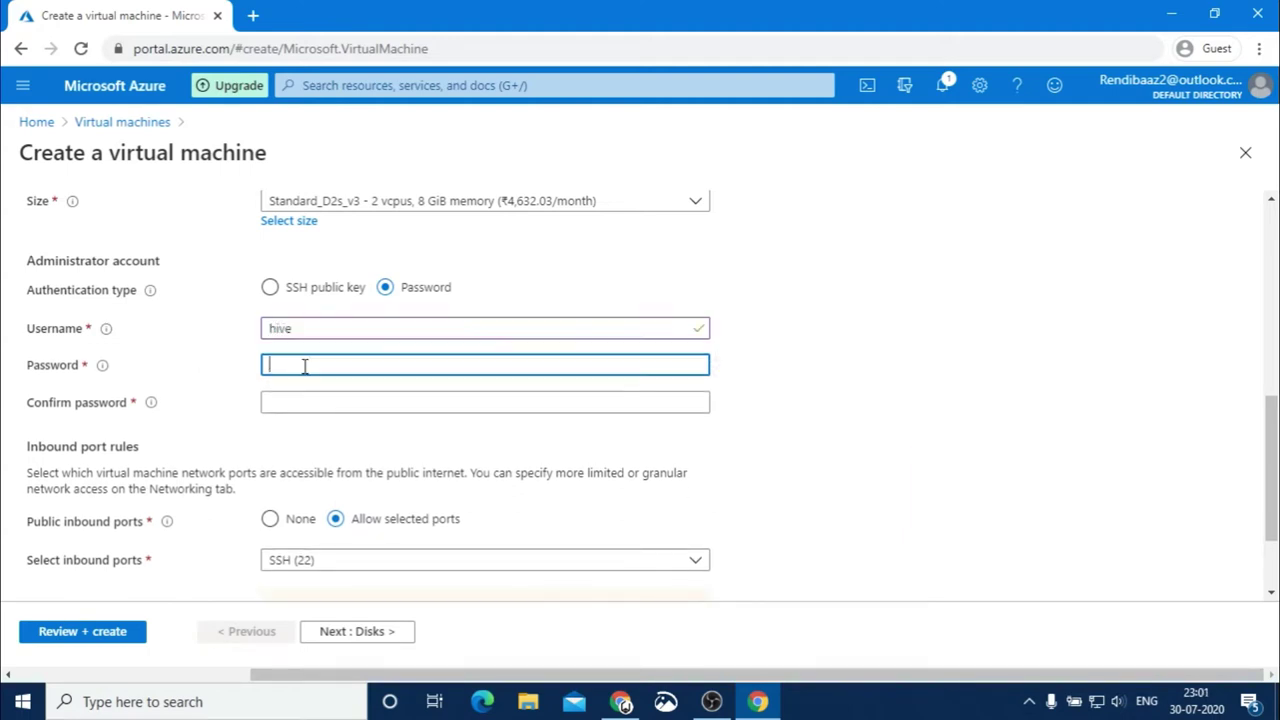
text(Pas)
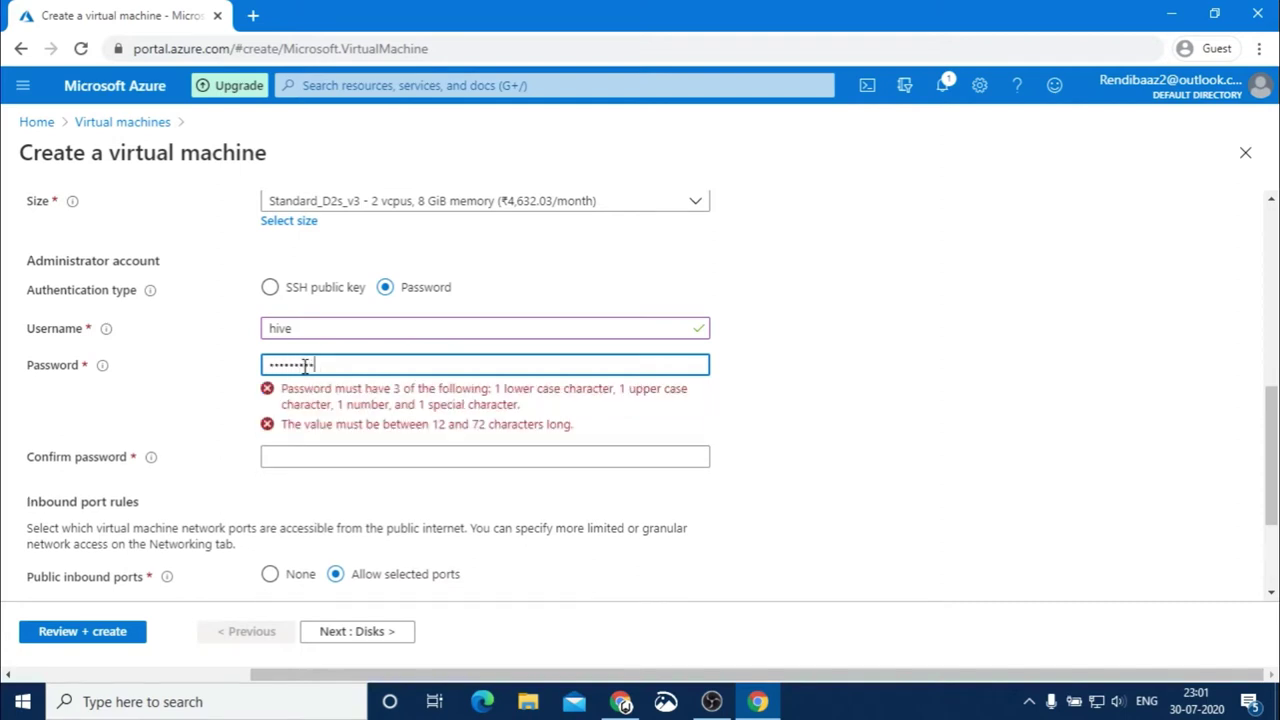
text(3)
click(297, 411)
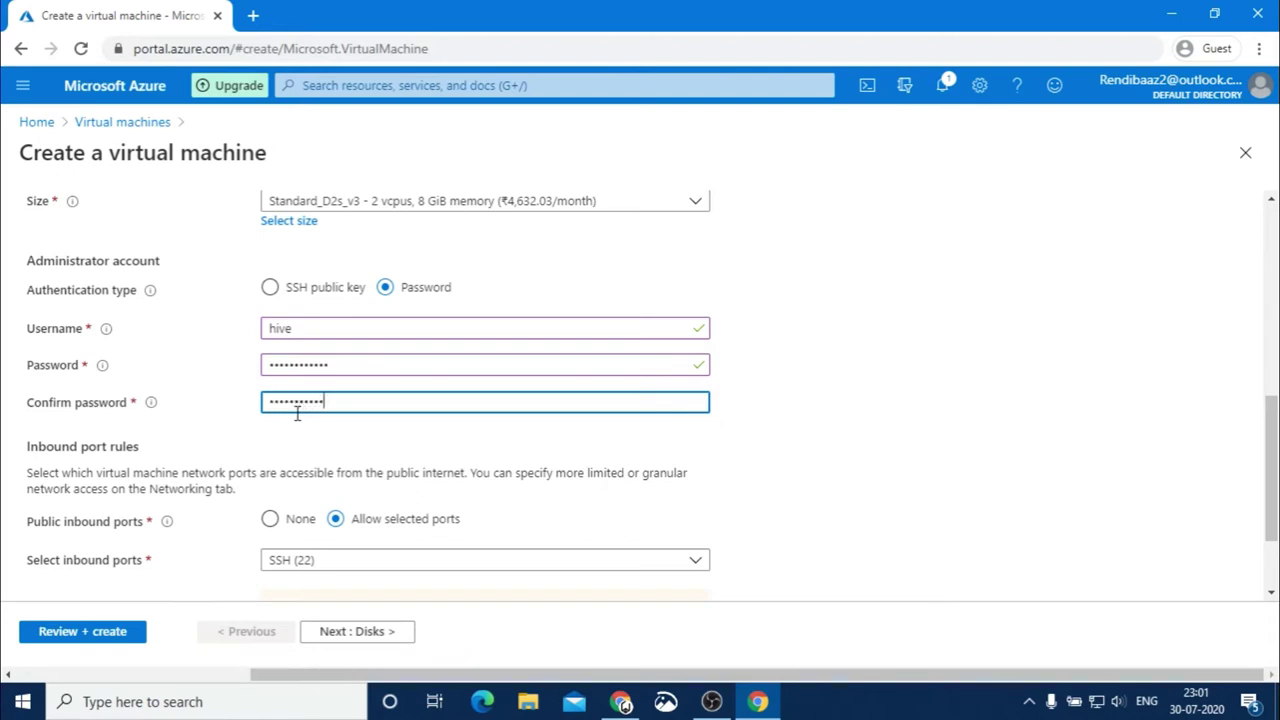
text(3)
Add HTTPS (443) and HTTP (80) to the allowed inbound ports alongside SSH (22), then continue to Disks
drag(1268, 474, 1268, 538)
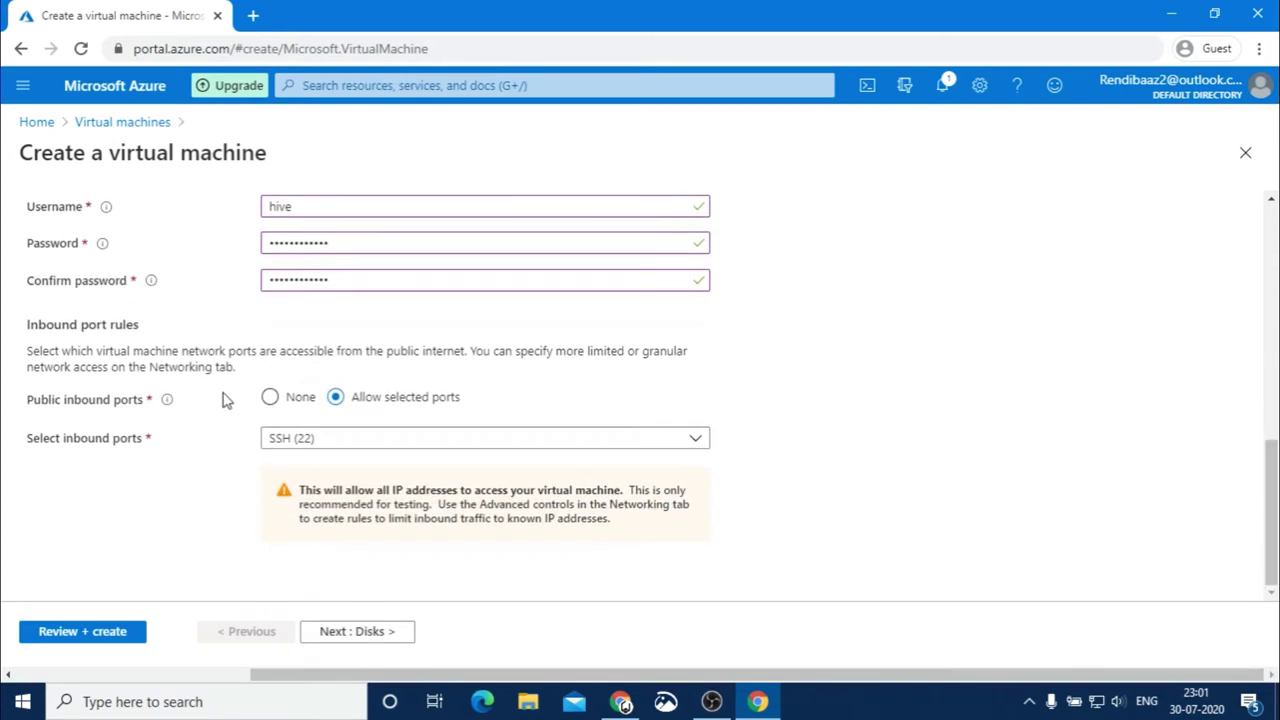
click(373, 444)
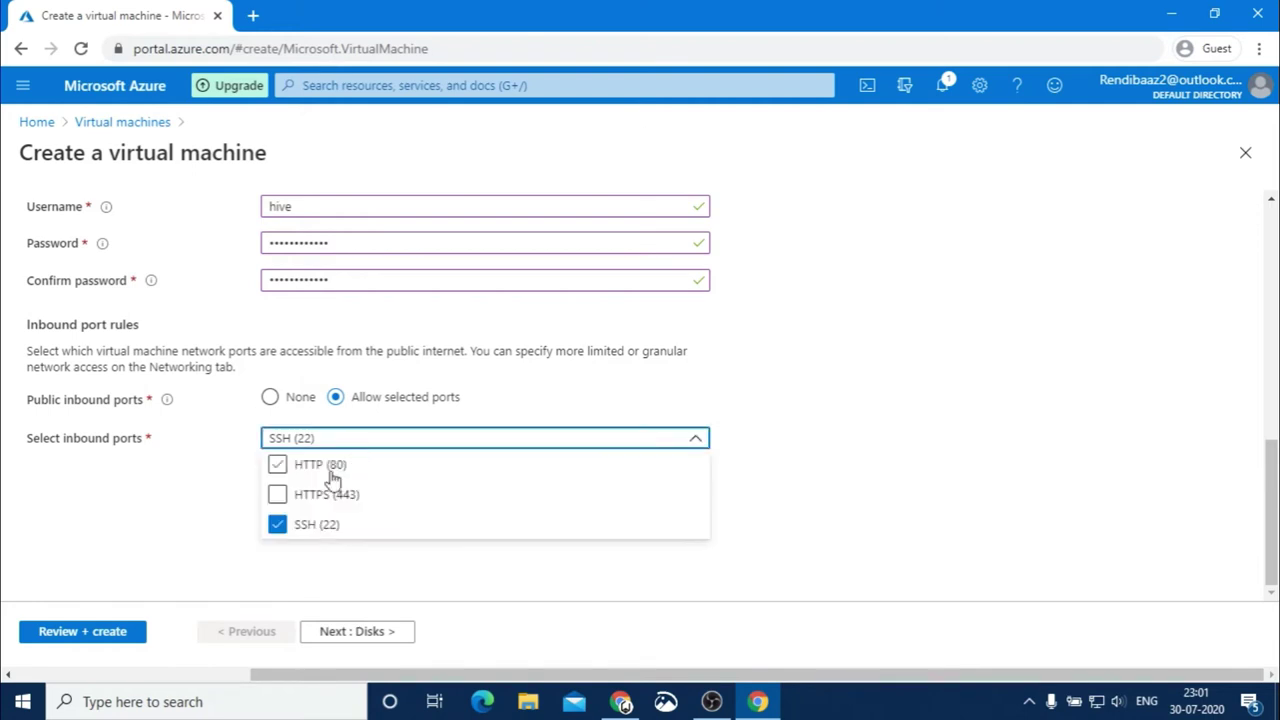
click(277, 491)
click(277, 465)
click(800, 465)
click(382, 633)
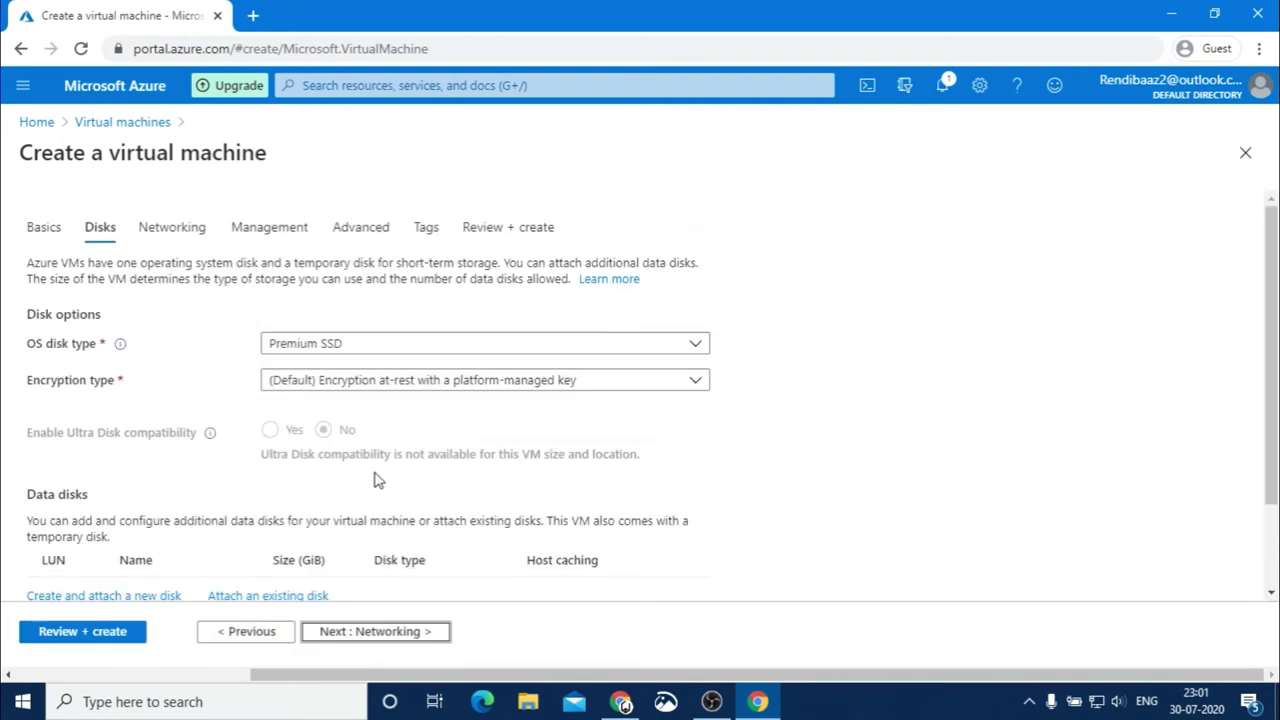
Keep the Premium SSD disk defaults and continue to the Networking tab
scroll(368, 516, down, 2)
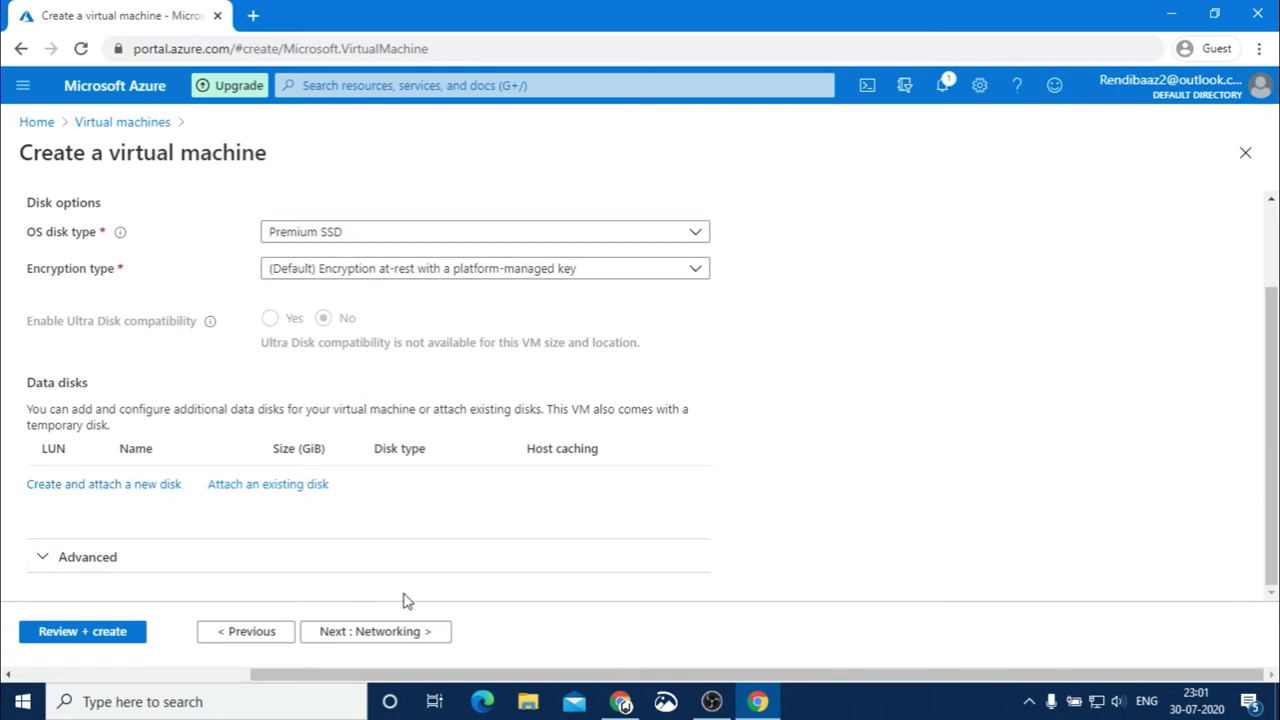
click(365, 631)
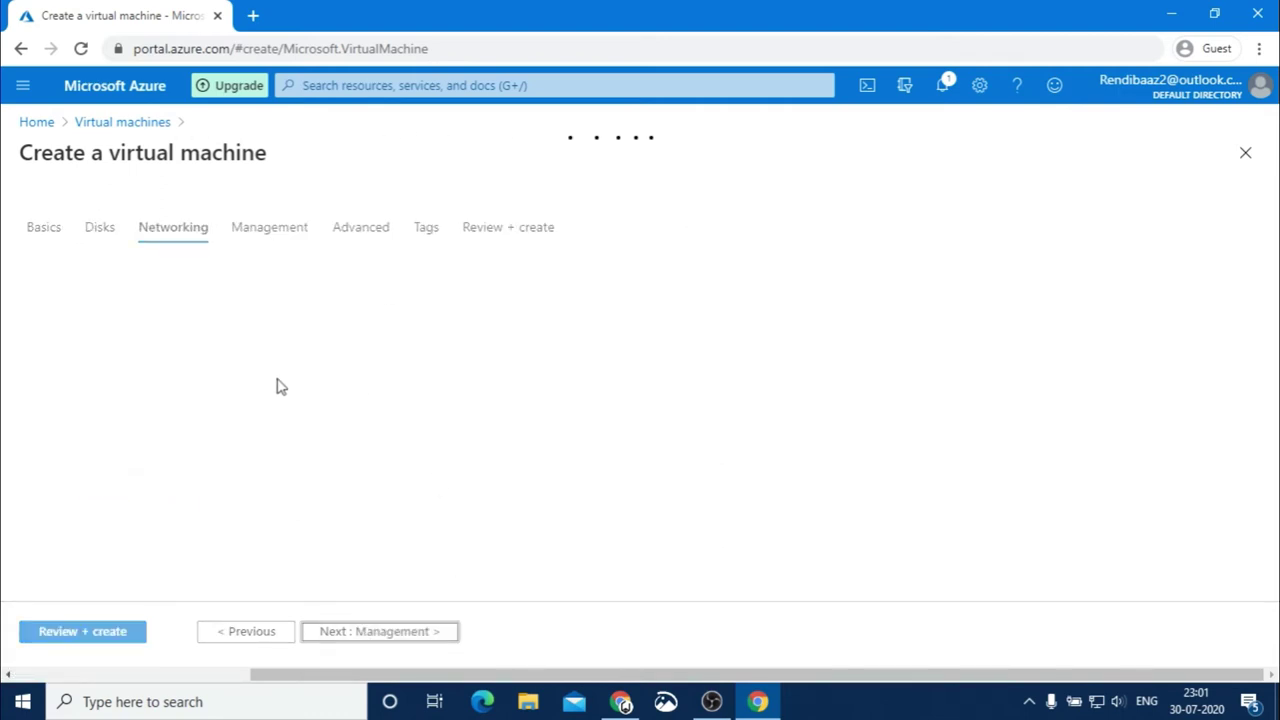
On the Networking tab, start creating a new public IP address, lnxserver-ip
scroll(1272, 435, down, 3)
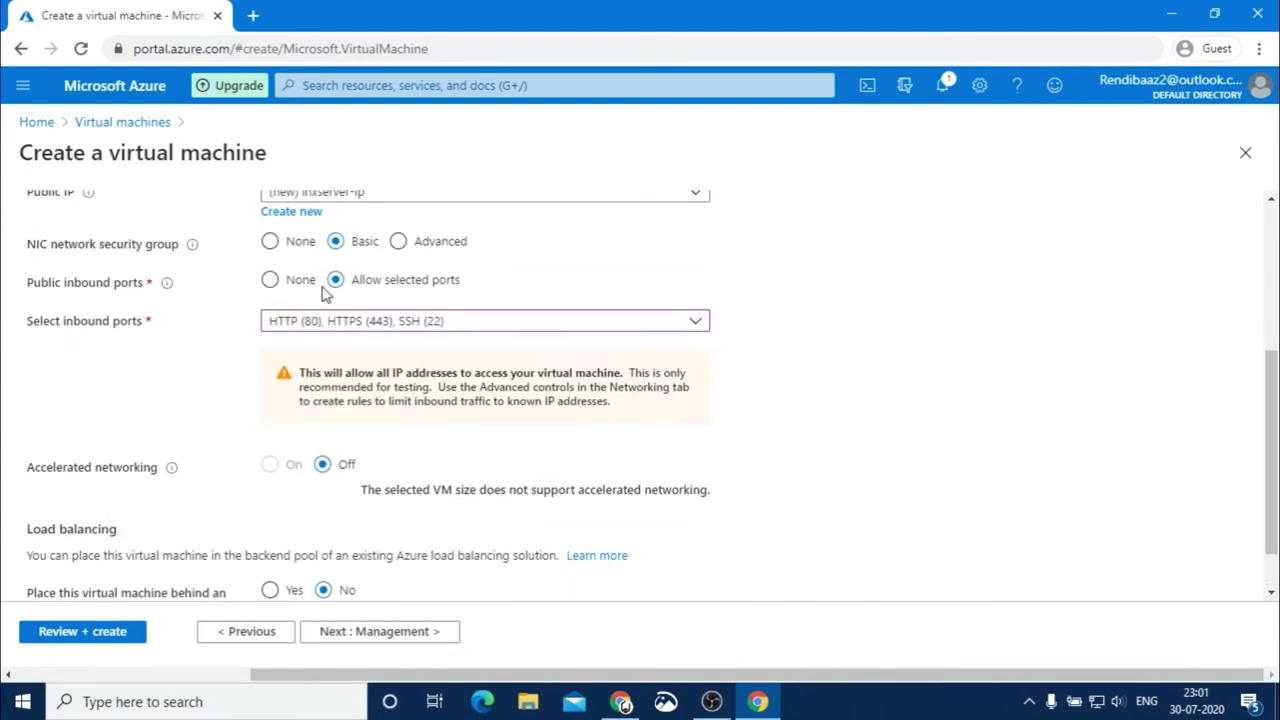
scroll(456, 241, up, 1)
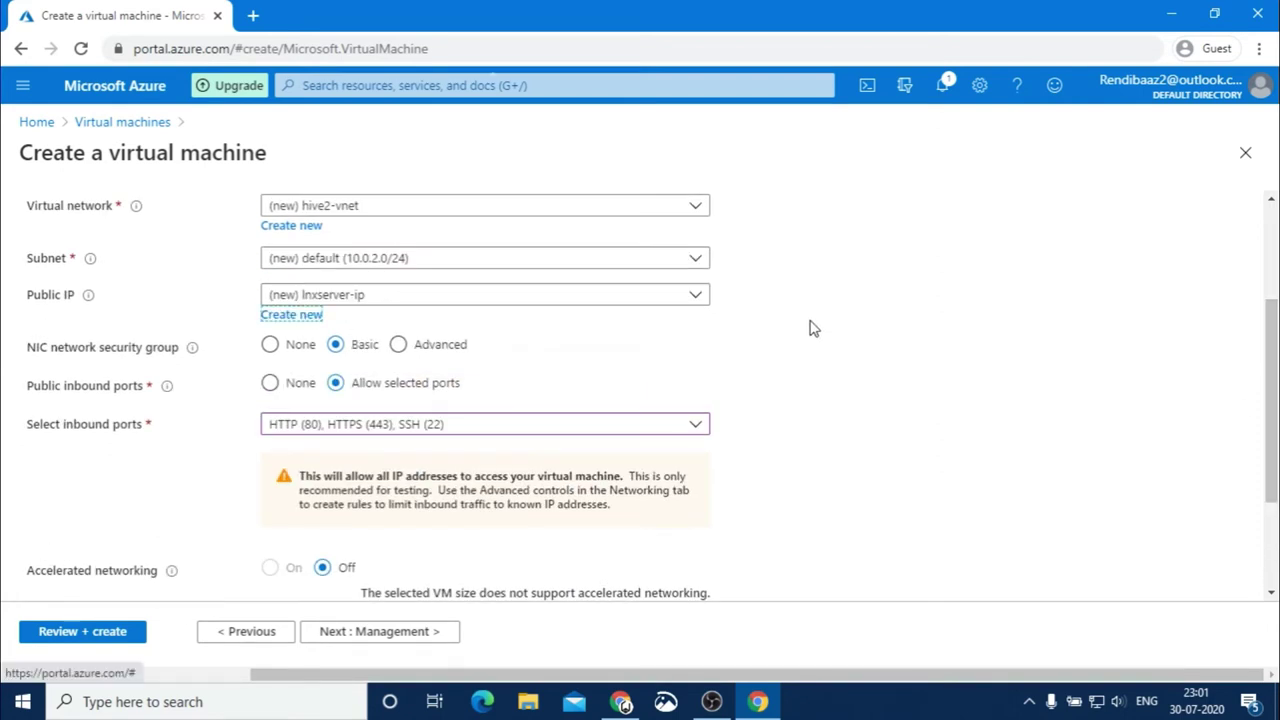
click(283, 316)
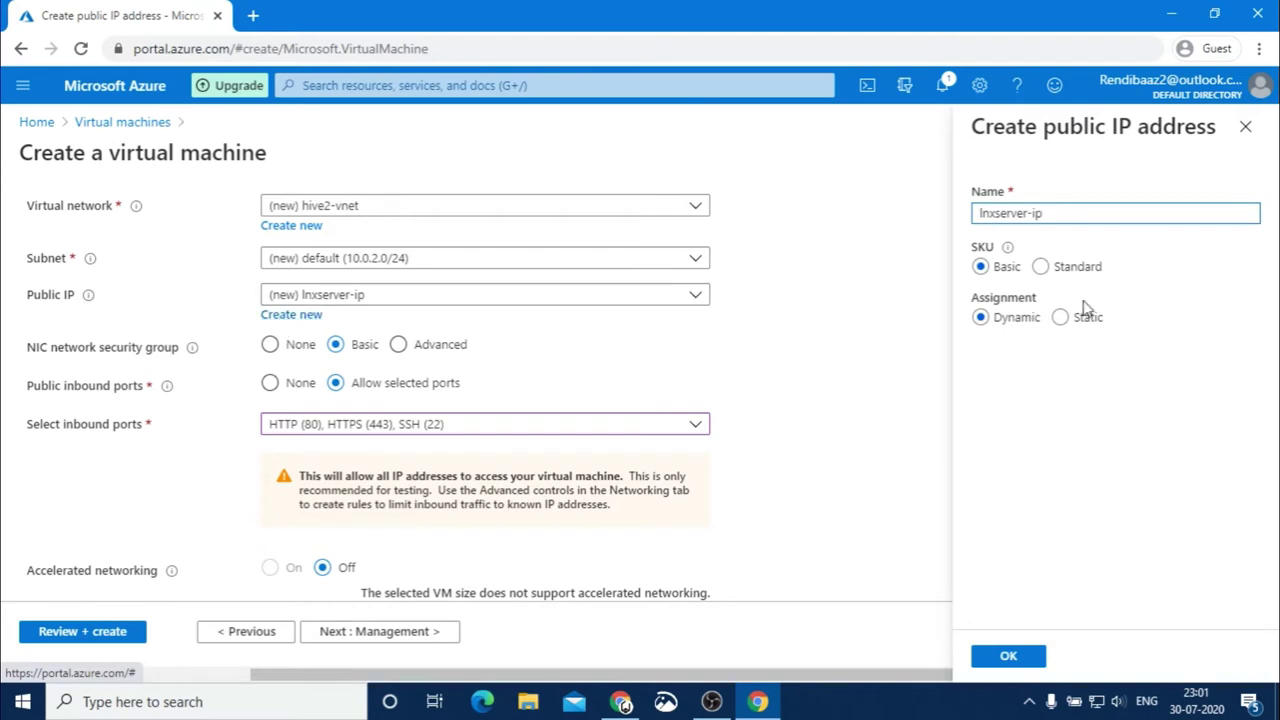
Make the lnxserver-ip public address Static and advance to the Management tab
click(1059, 318)
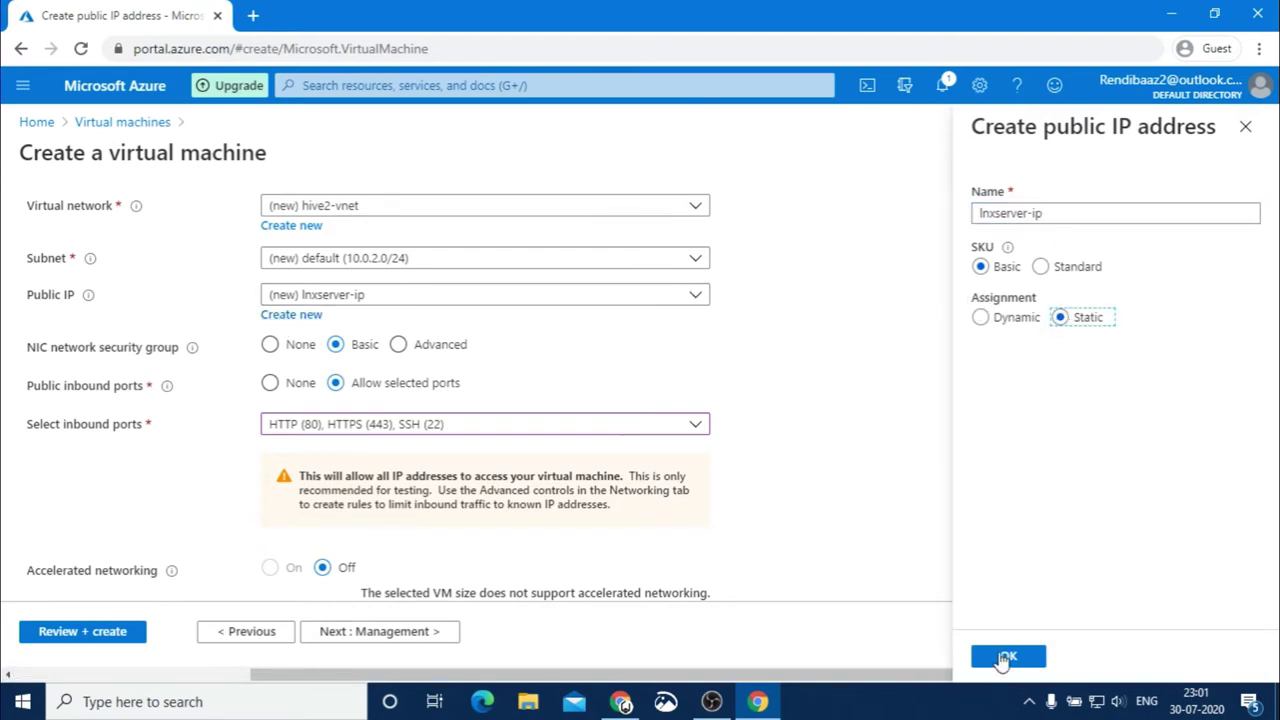
click(1005, 655)
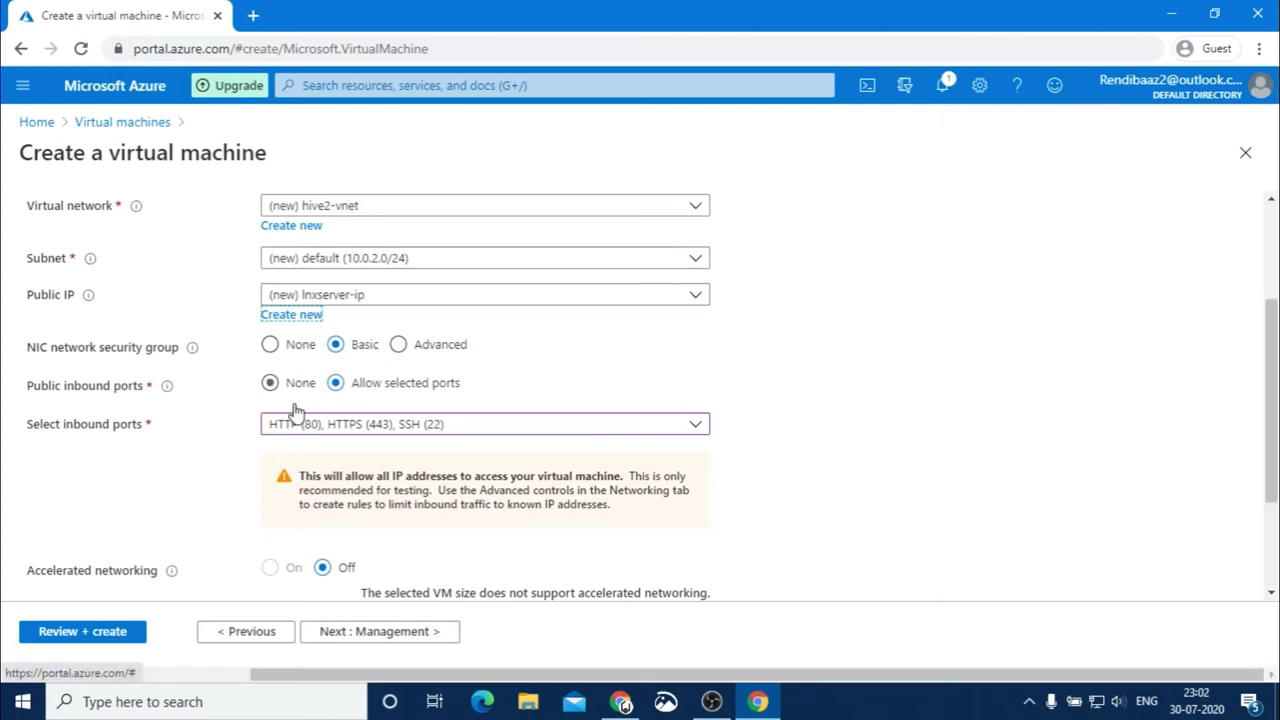
scroll(447, 490, down, 2)
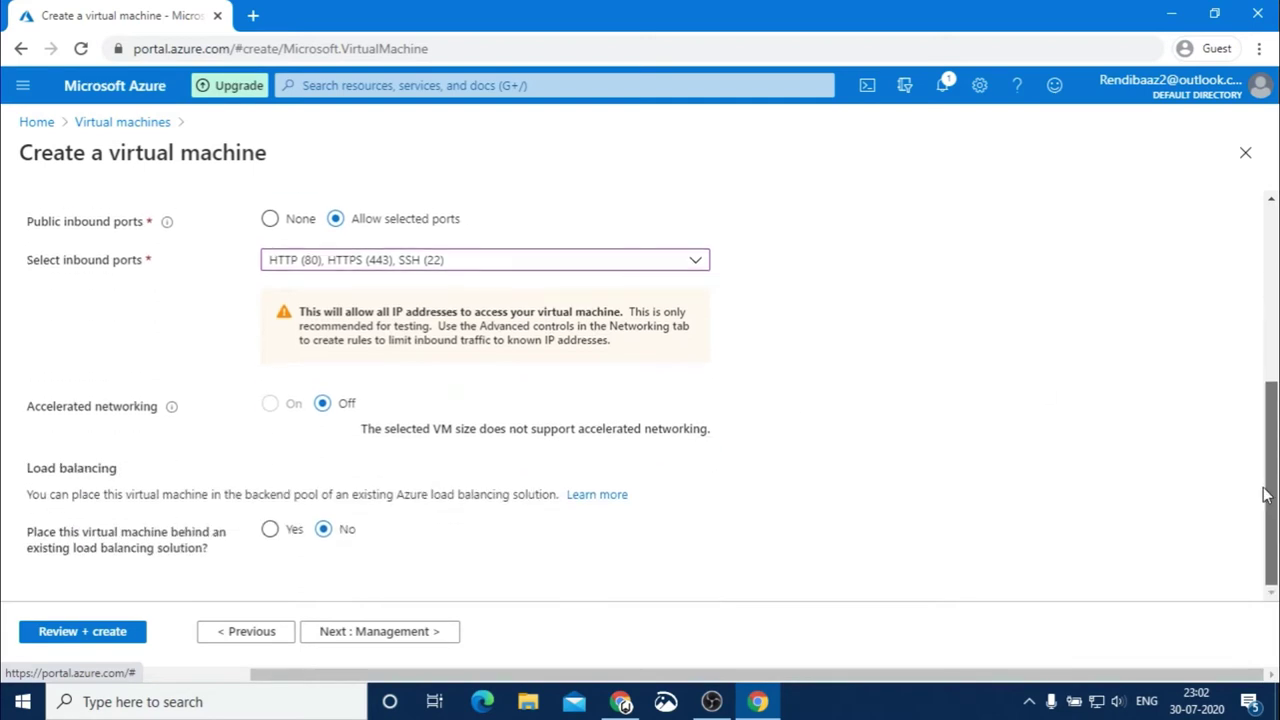
click(361, 632)
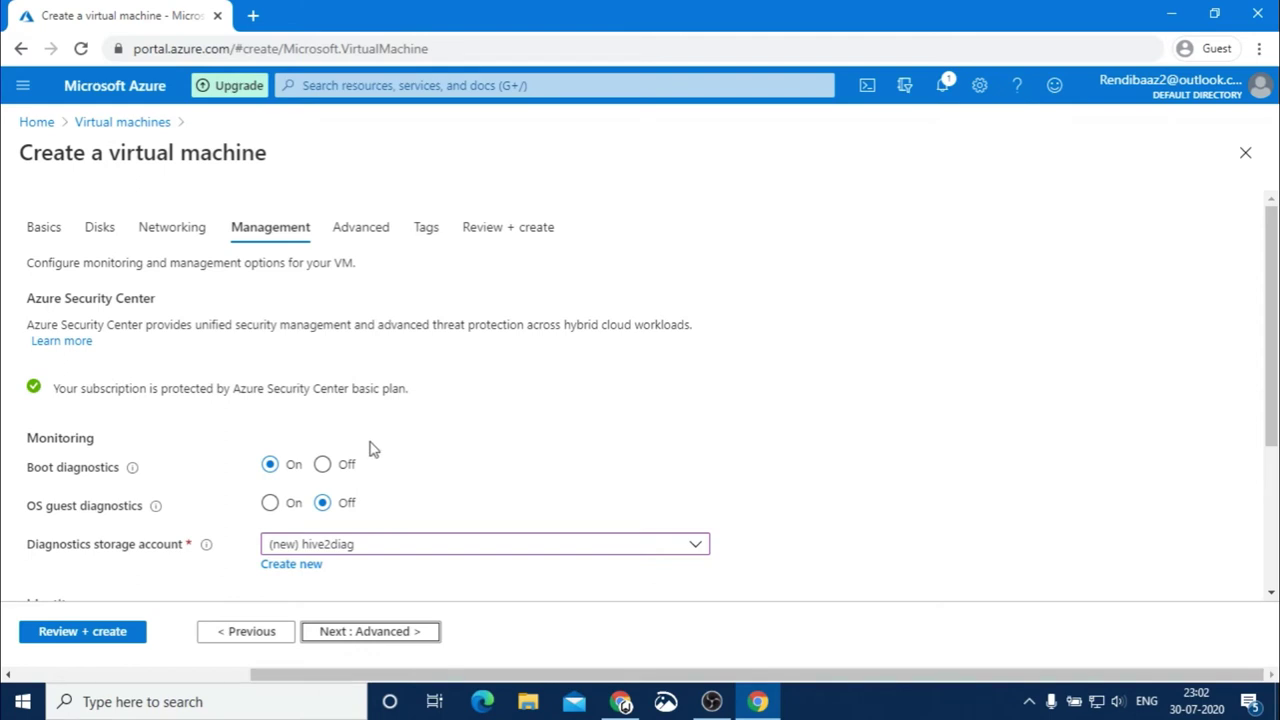
Leave the Management and Advanced settings at their defaults and advance to the Tags tab
drag(1273, 364, 1273, 502)
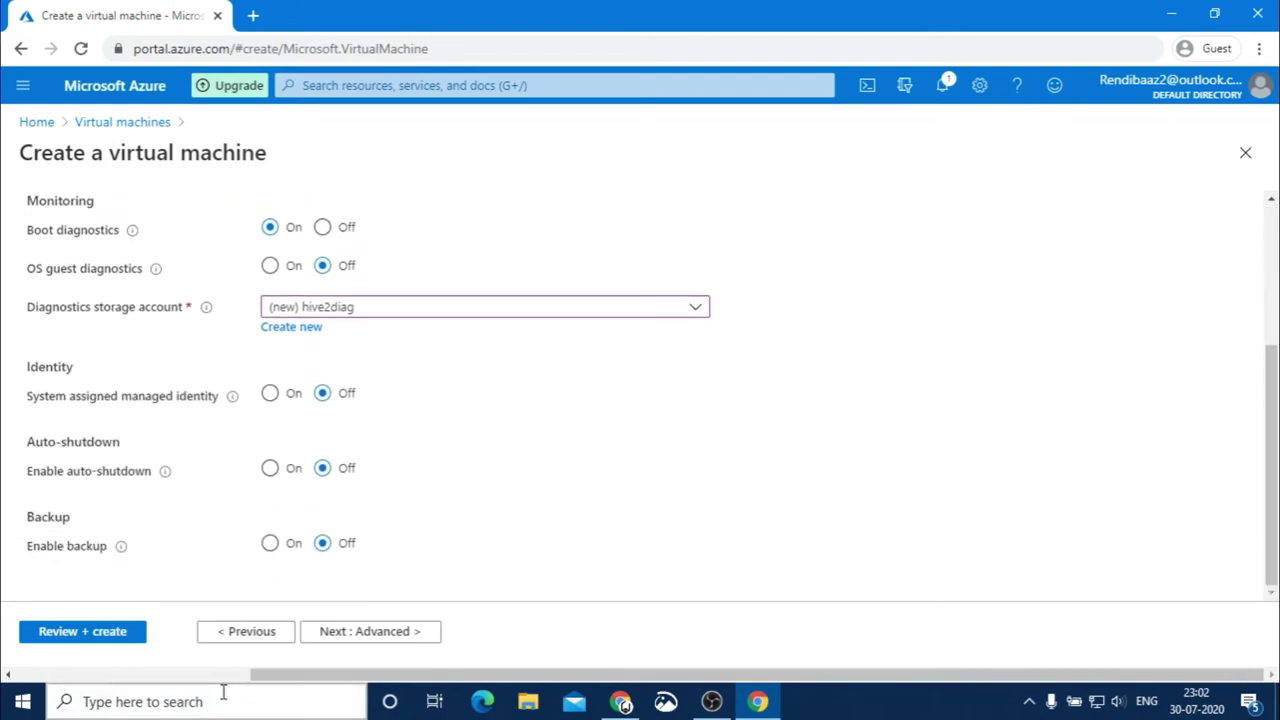
click(366, 634)
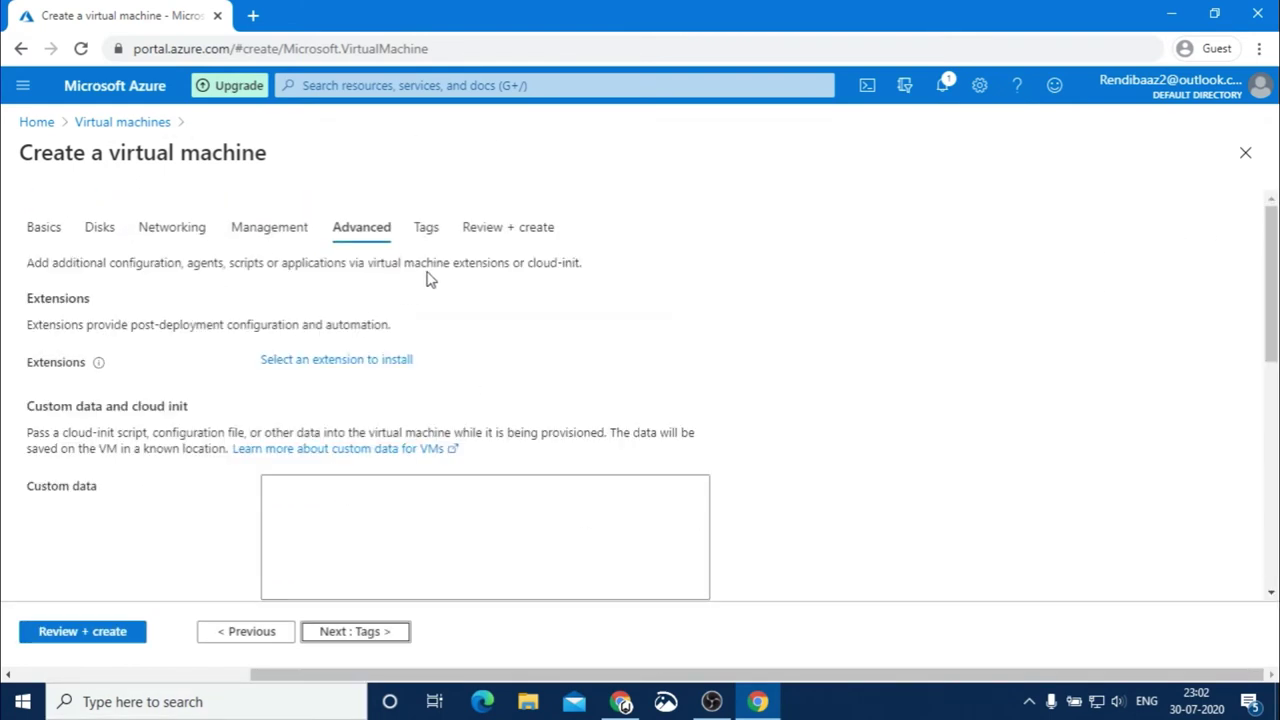
drag(1273, 236, 1273, 416)
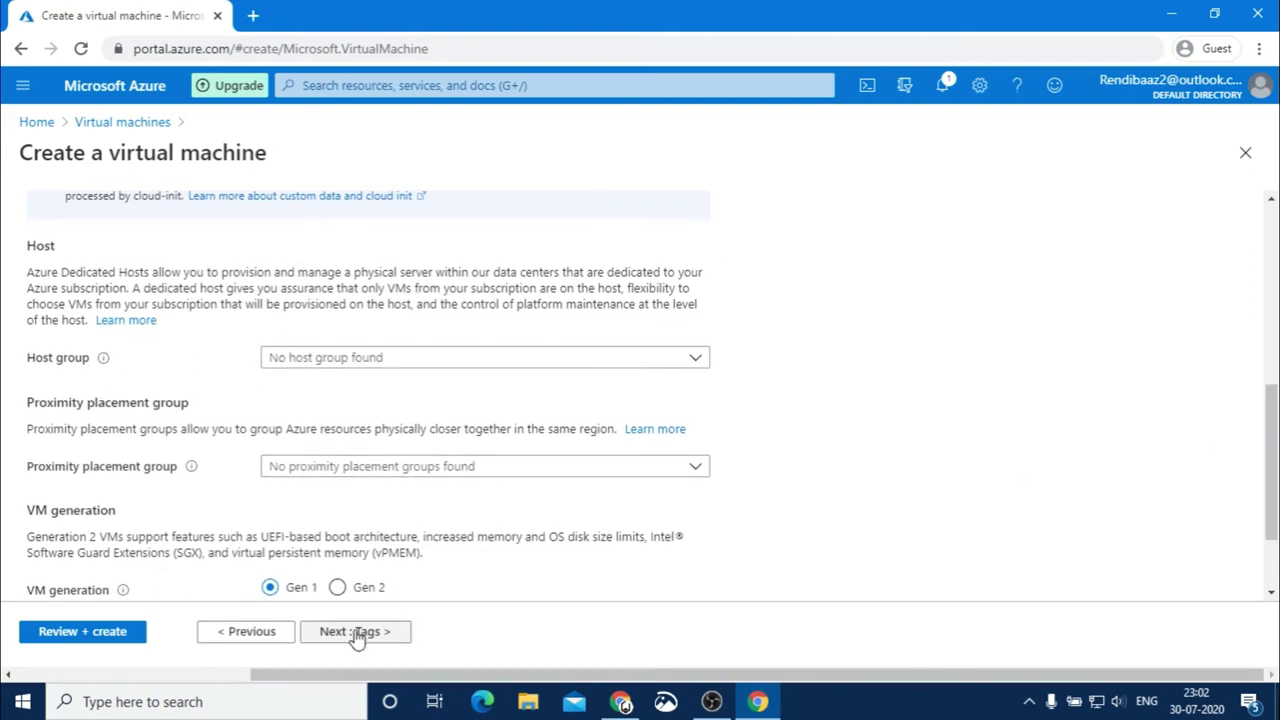
click(357, 632)
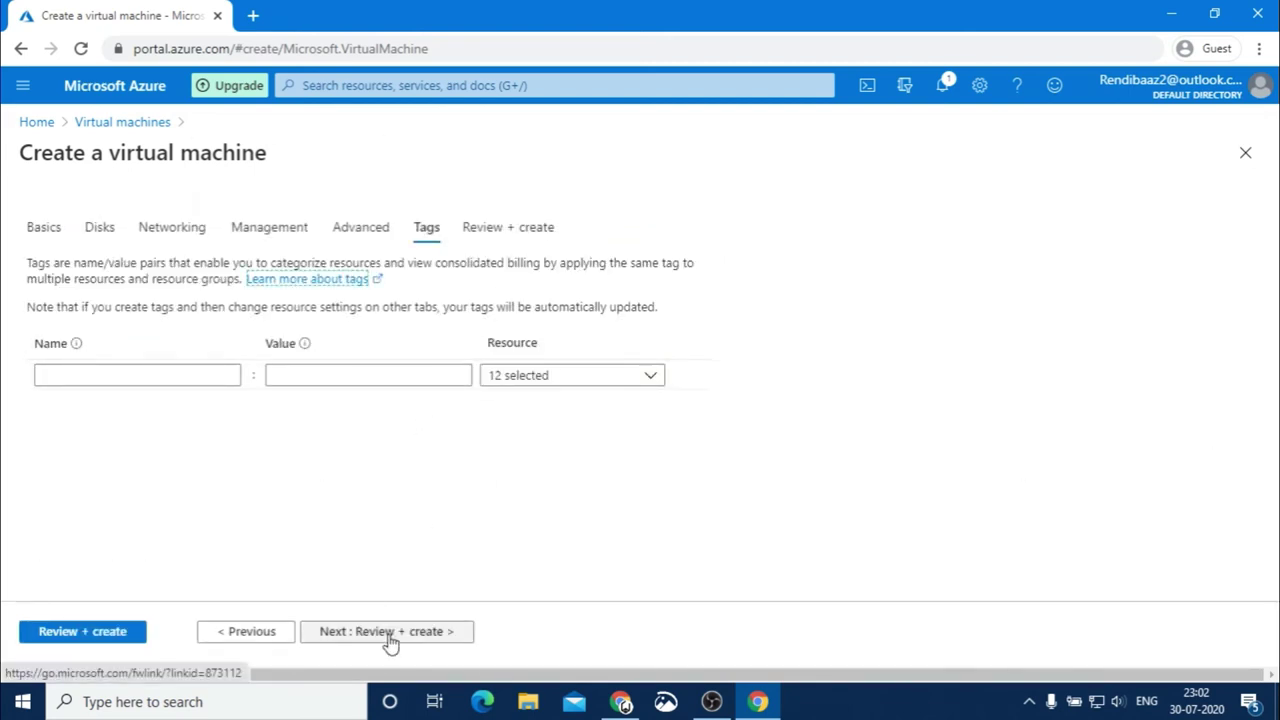
Skip tags and advance to the Review + create summary
click(393, 630)
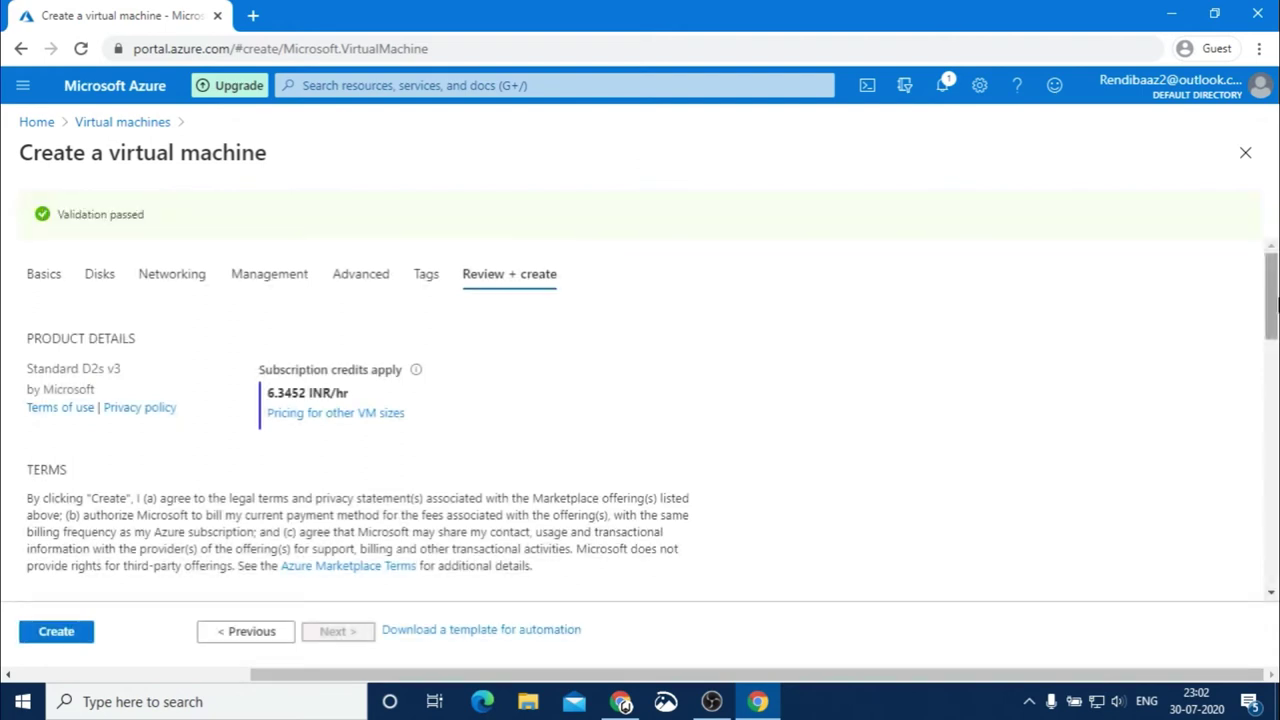
Create the Ubuntu Server 18.04 VM and check its deployment progress in Notifications
drag(1275, 298, 1275, 418)
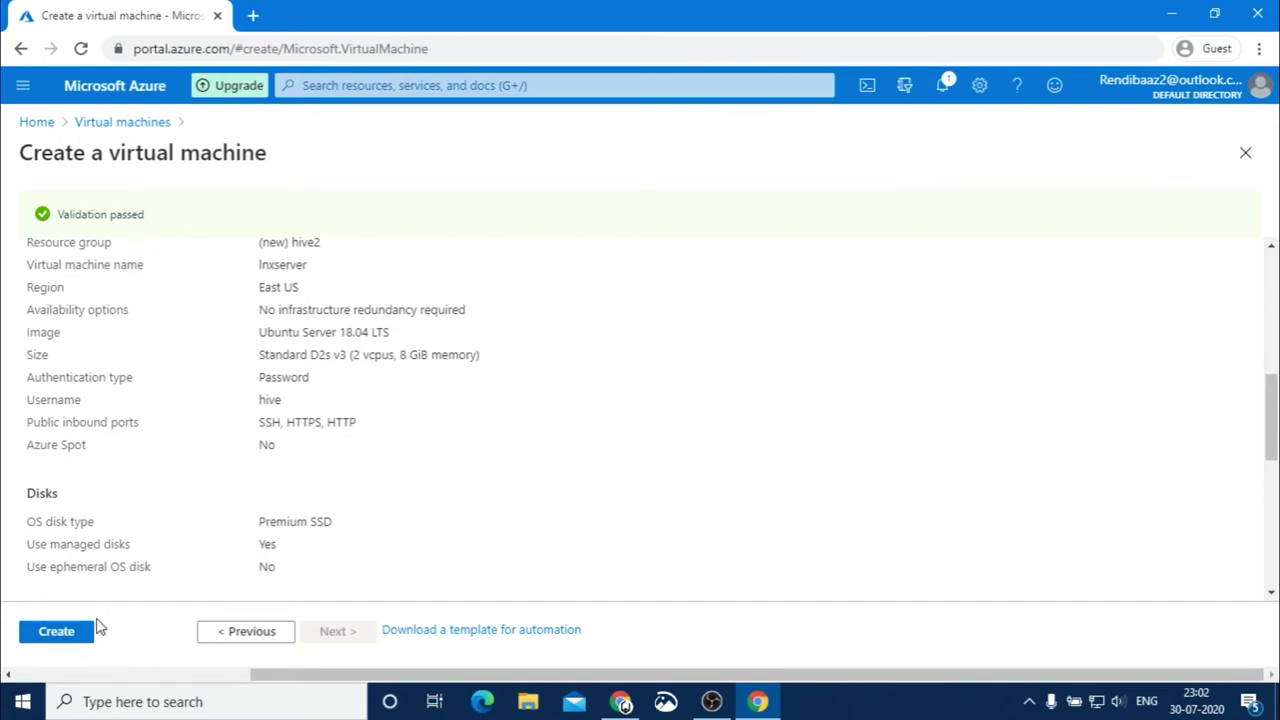
click(63, 631)
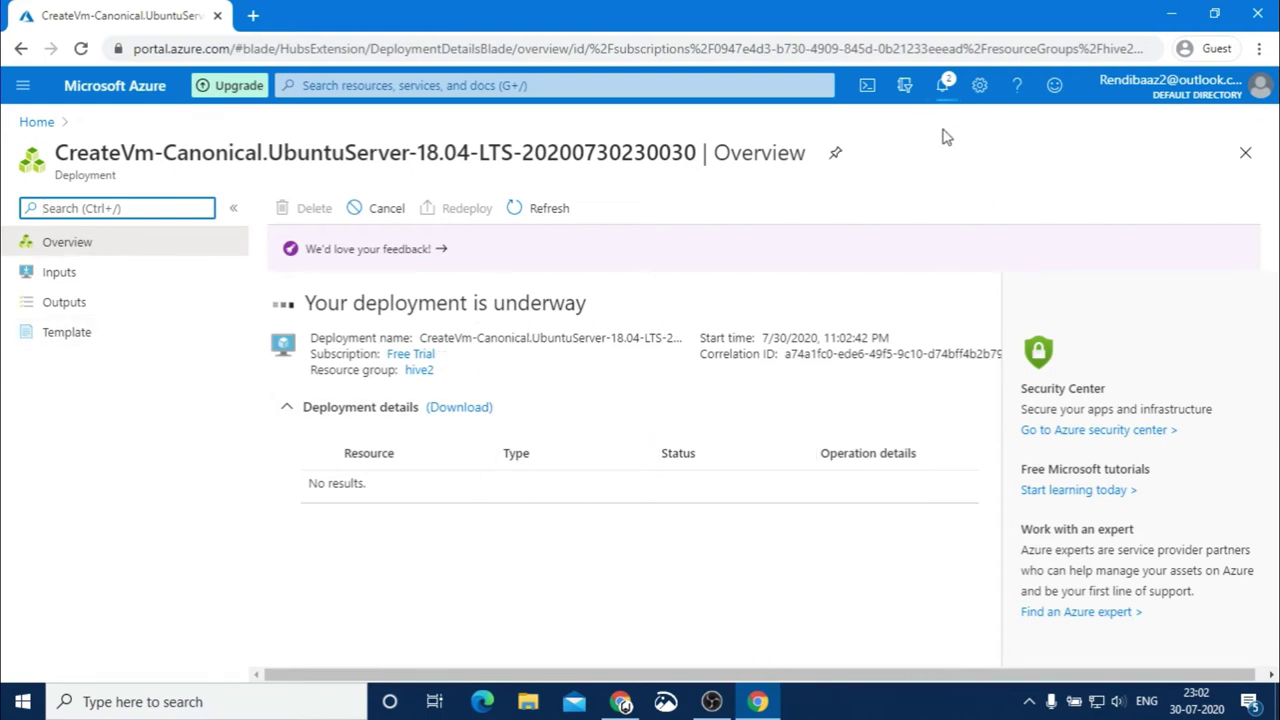
click(942, 86)
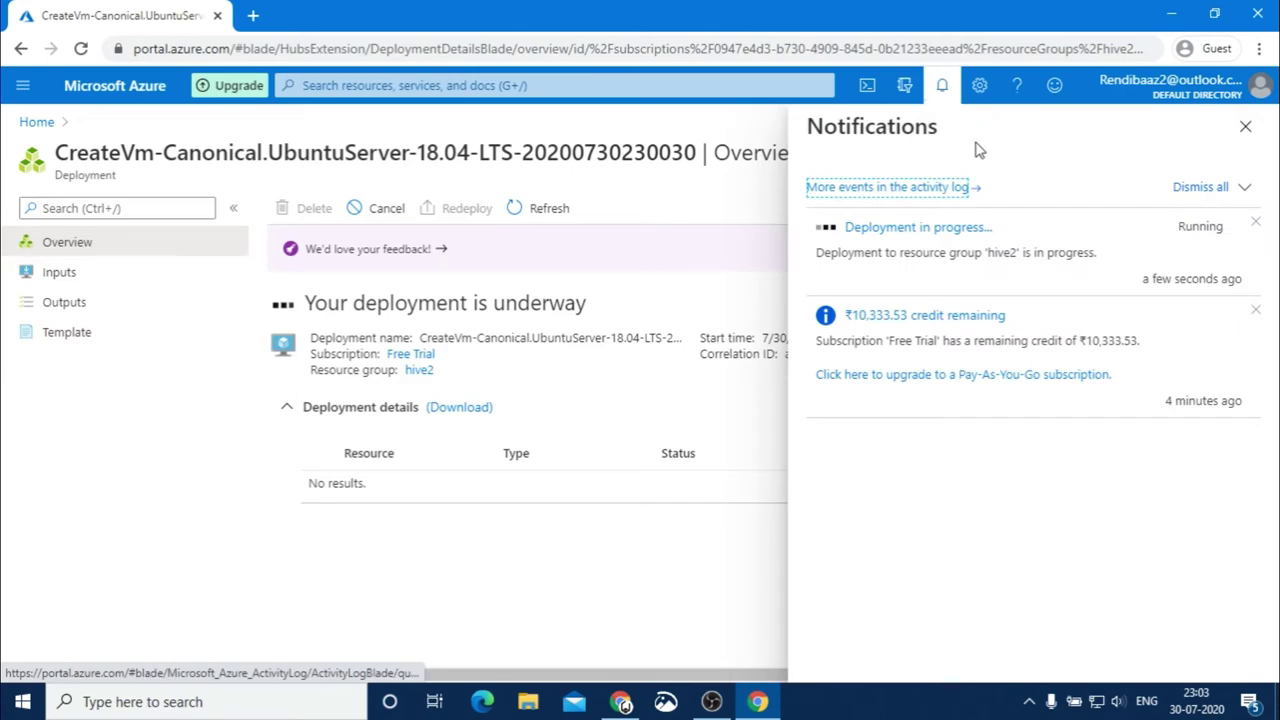
Close notifications, switch to the Hive Store product page, and highlight the ₹450.00 price
click(1245, 126)
click(620, 701)
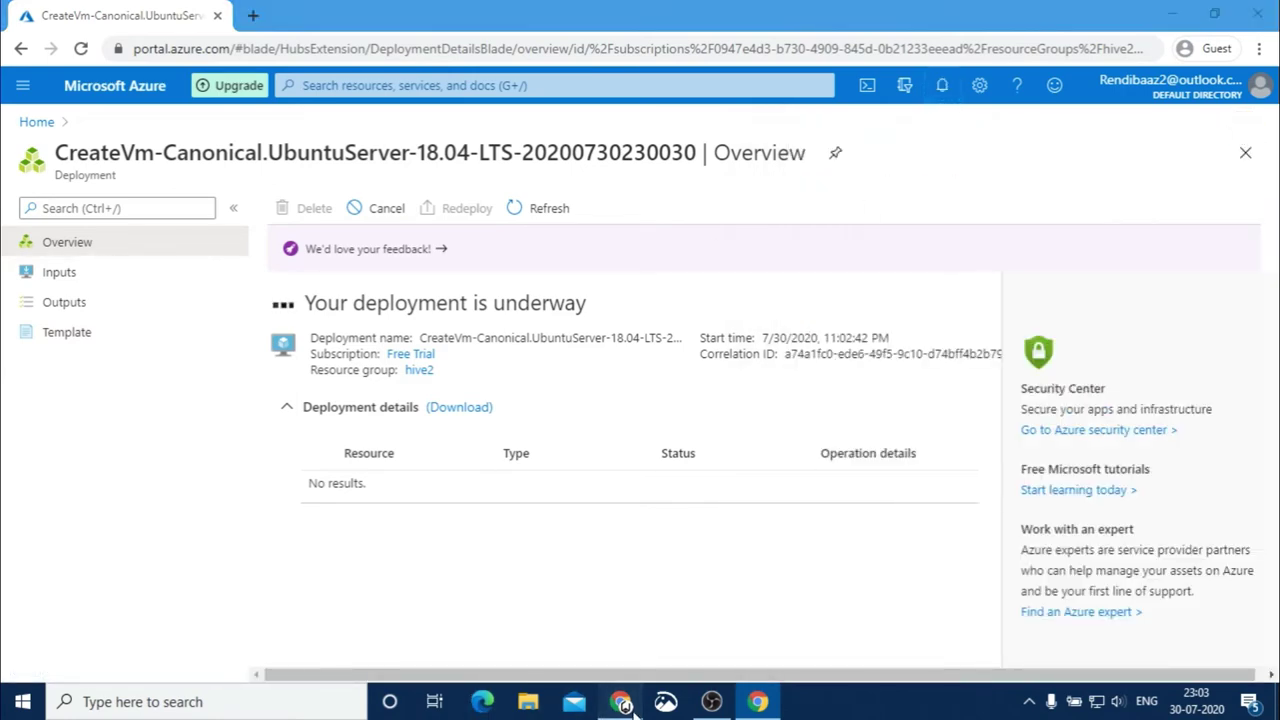
drag(730, 404, 643, 408)
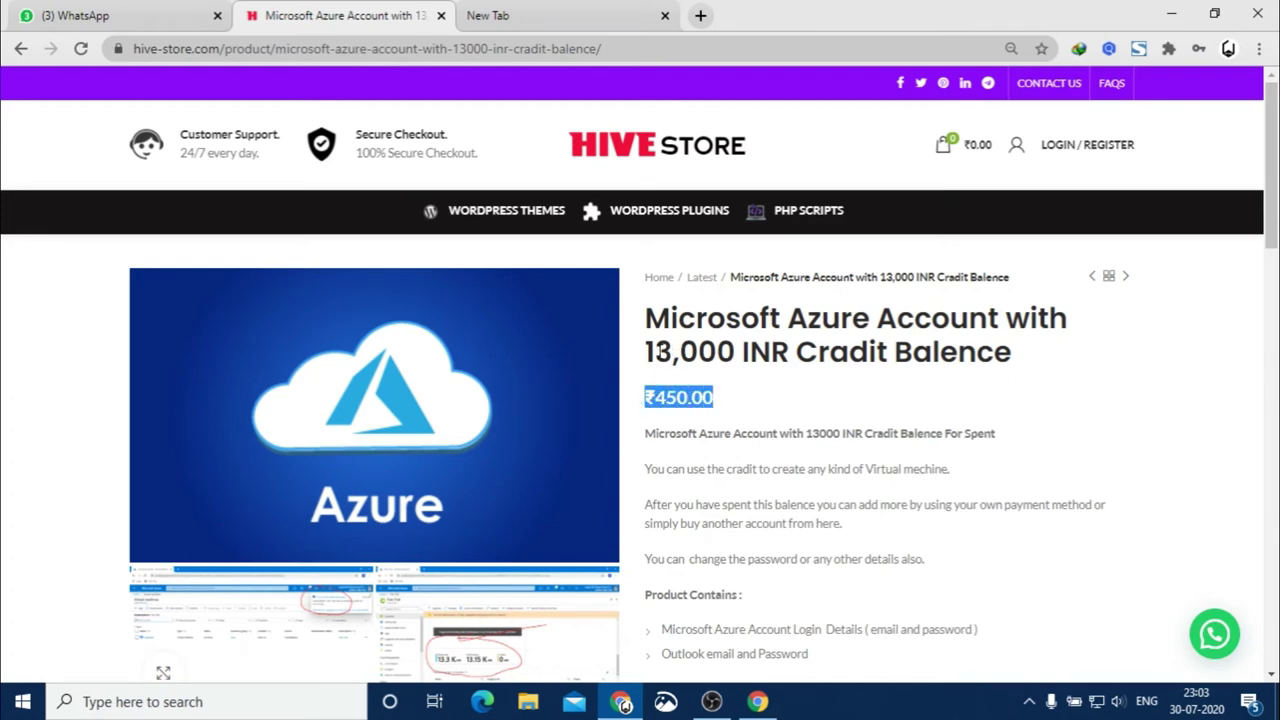
Highlight the 13,000 credit amount, clear the selection, and minimize the store window
drag(645, 348, 742, 342)
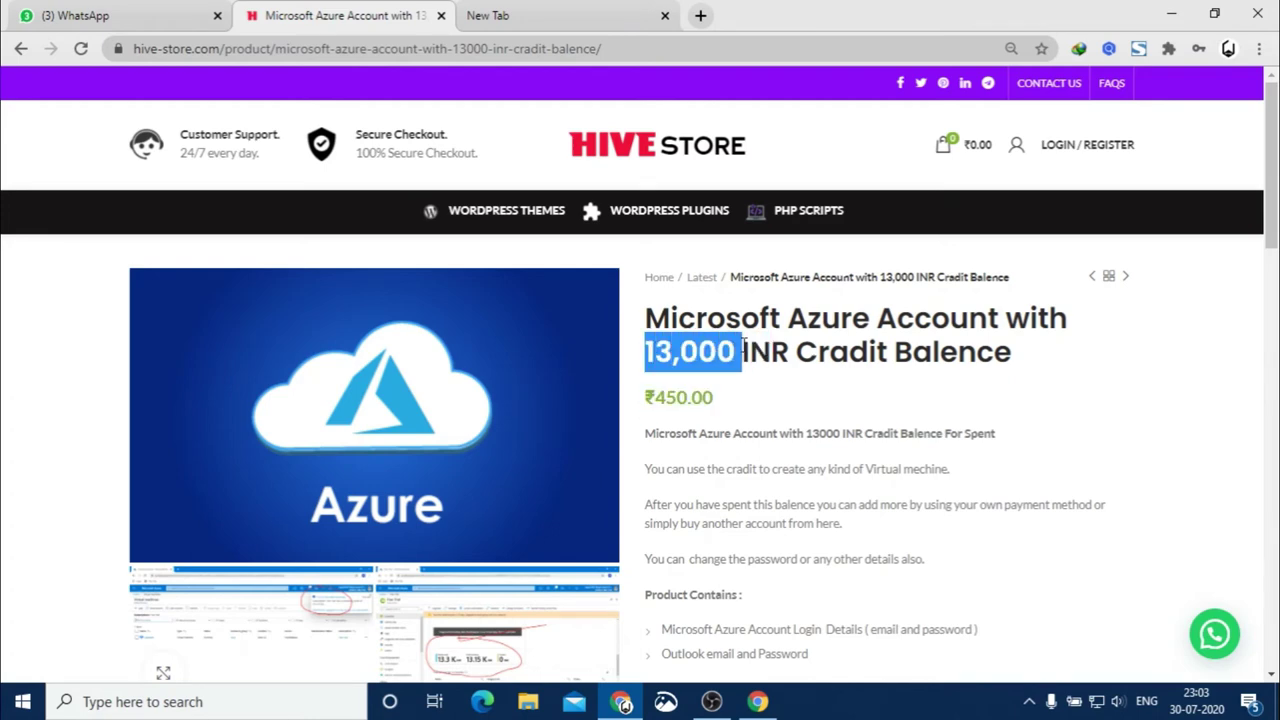
click(752, 402)
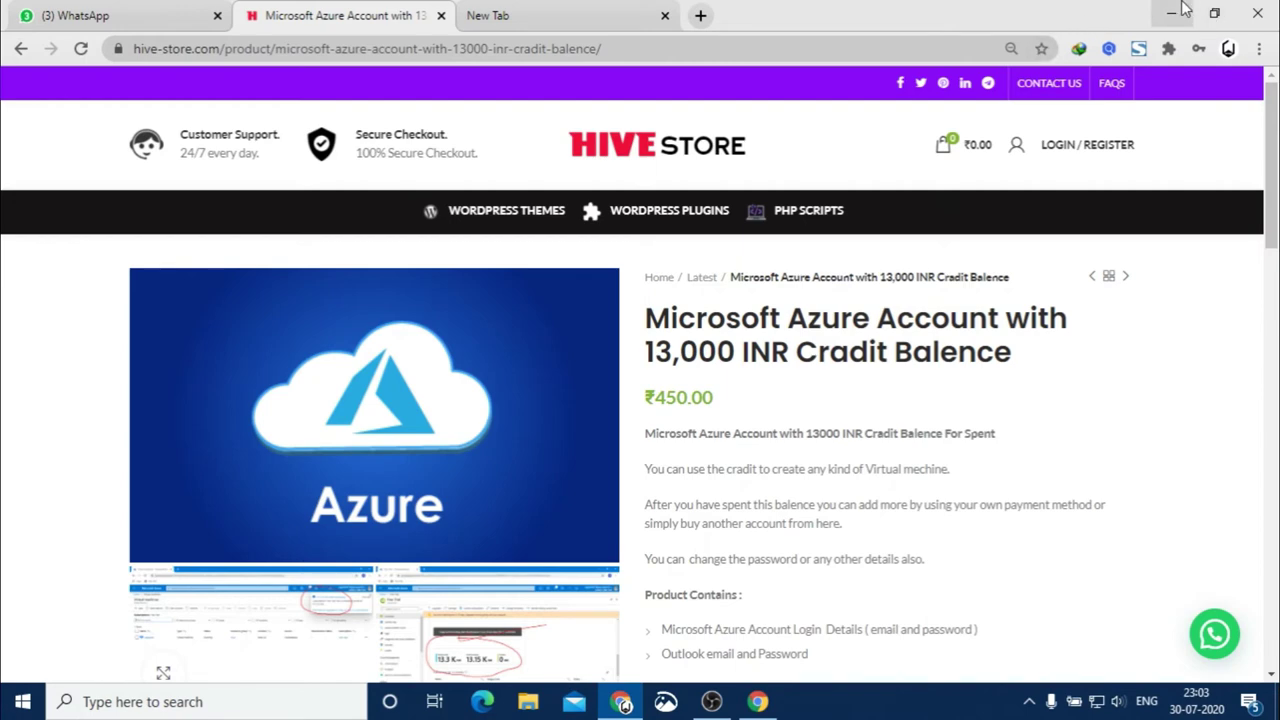
click(1182, 8)
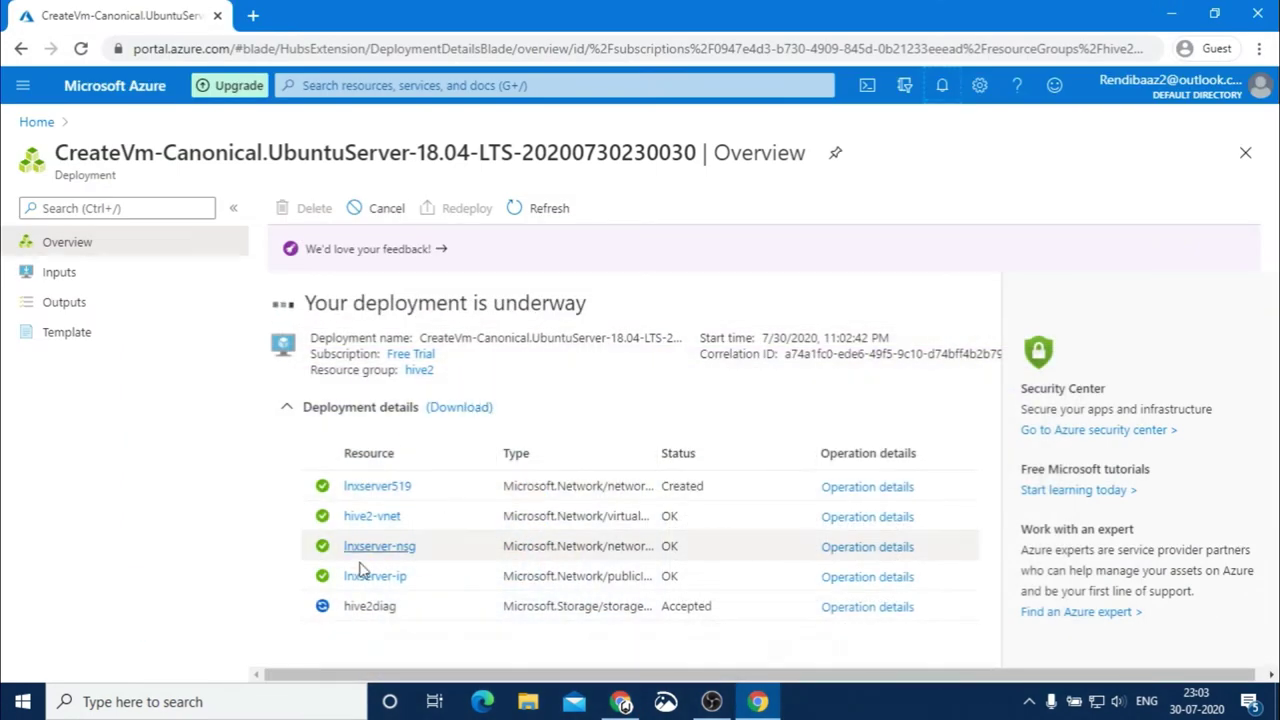